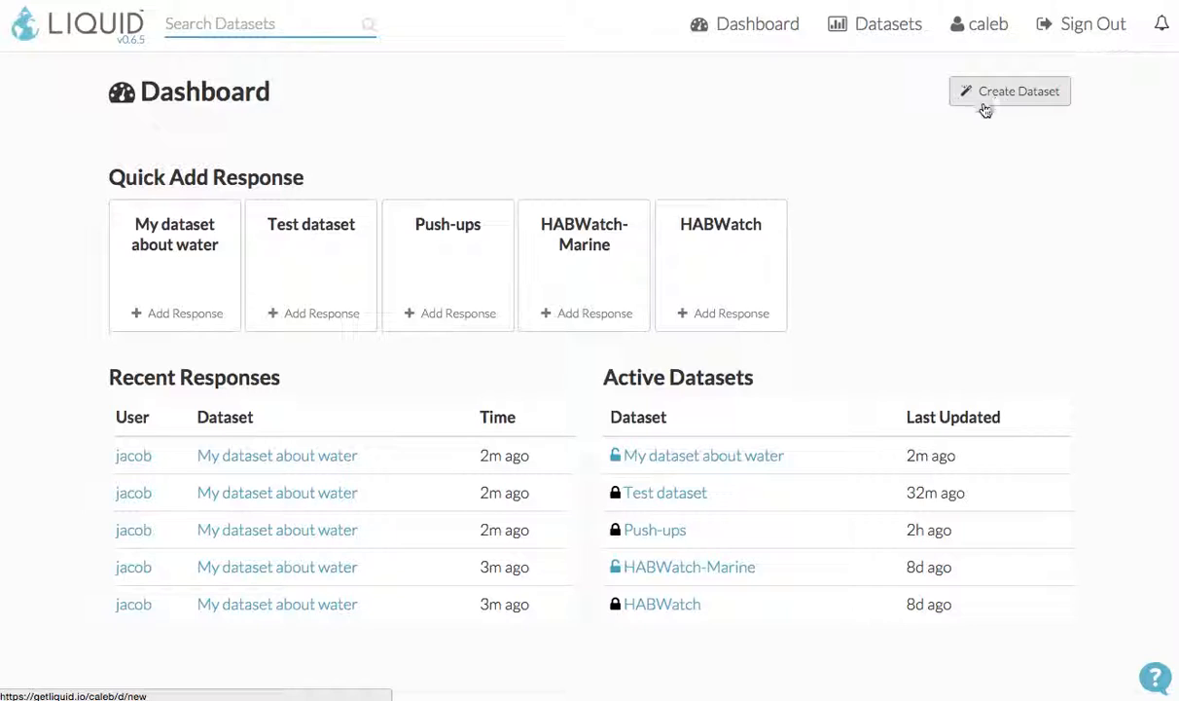
Create a public dataset named "My dataset about water in Cincinnati"
left_click(1009, 95)
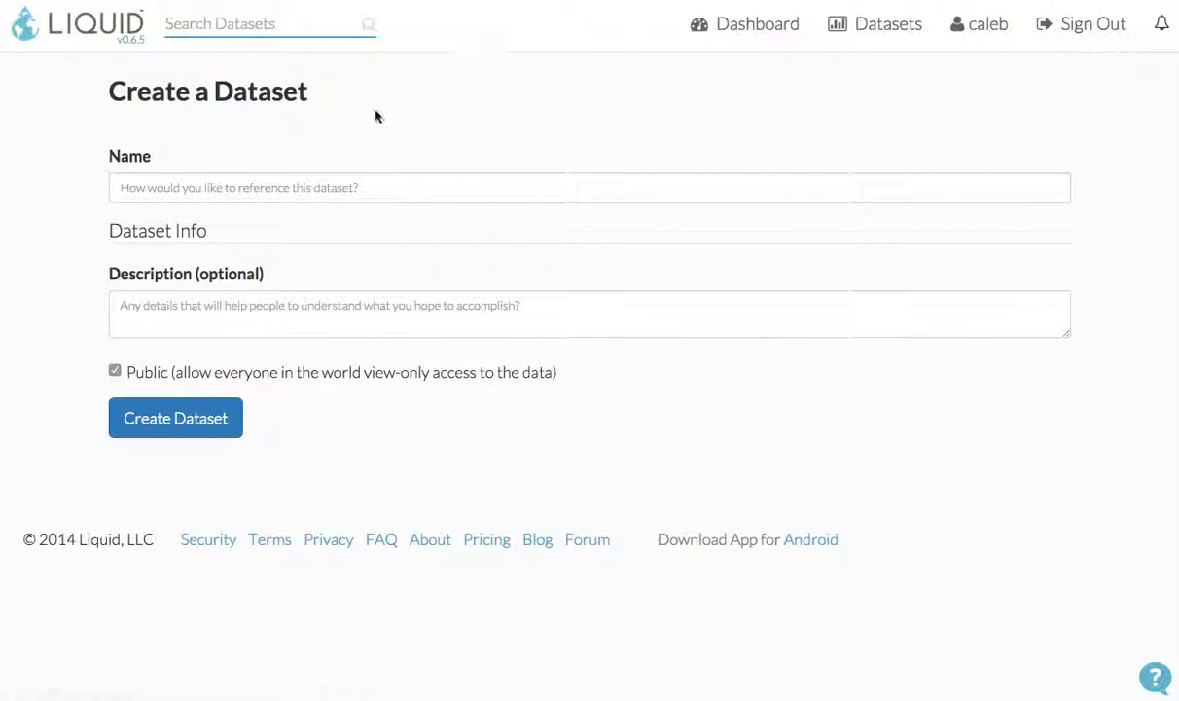
left_click(365, 192)
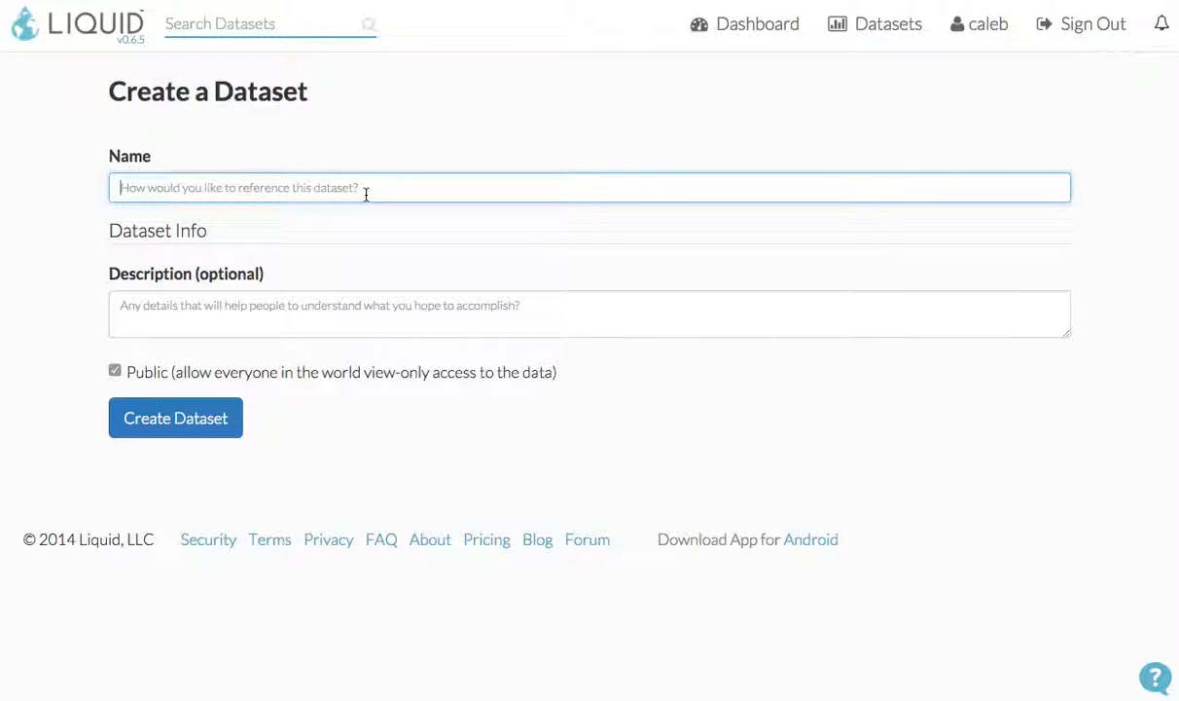
type("My ")
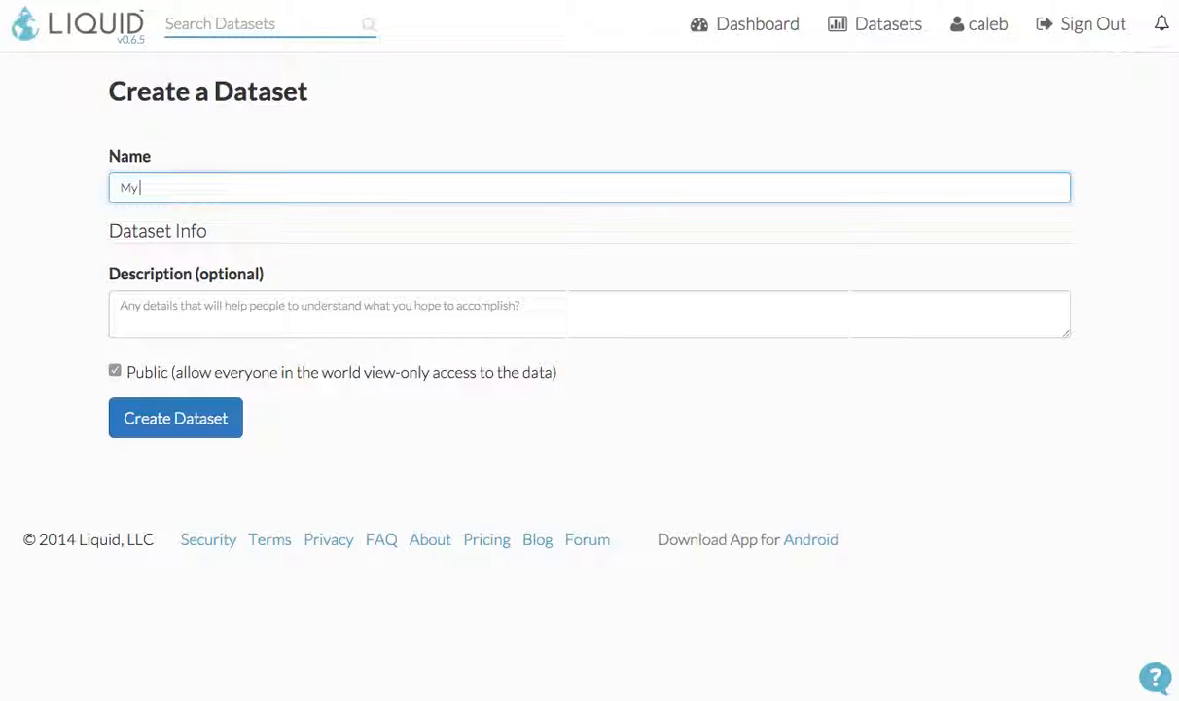
type("dataset about water")
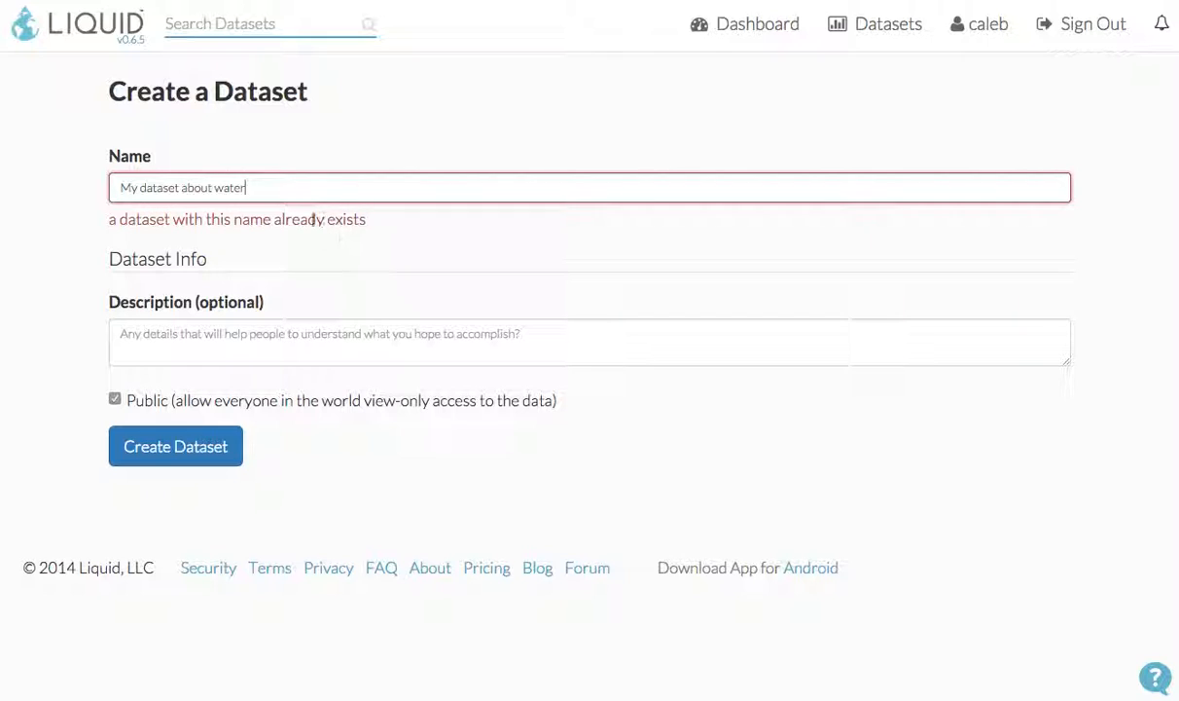
type(" in Cincin")
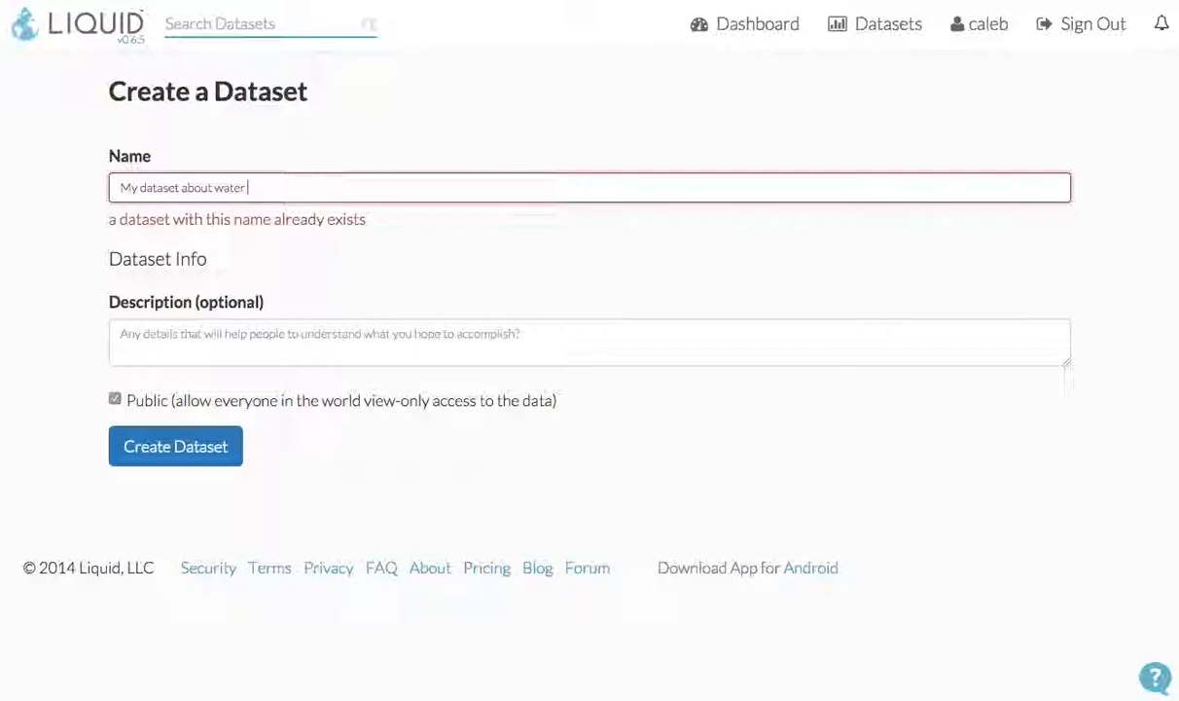
type("nati")
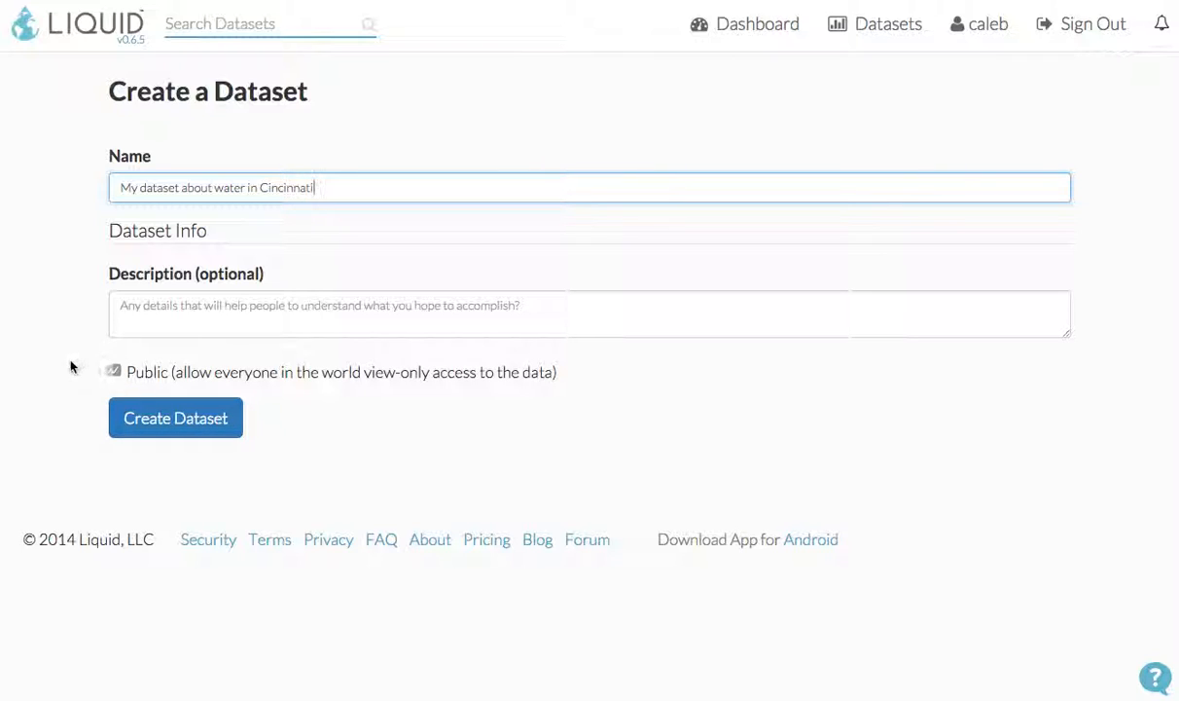
left_click(137, 426)
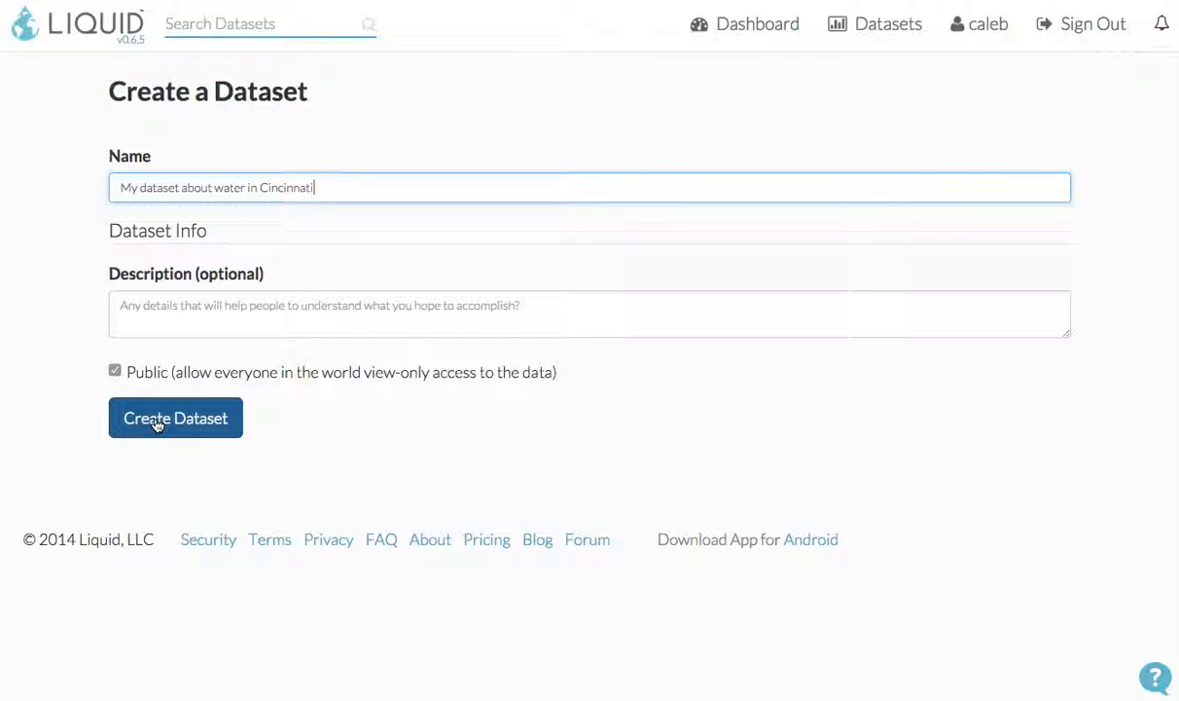
left_click(156, 424)
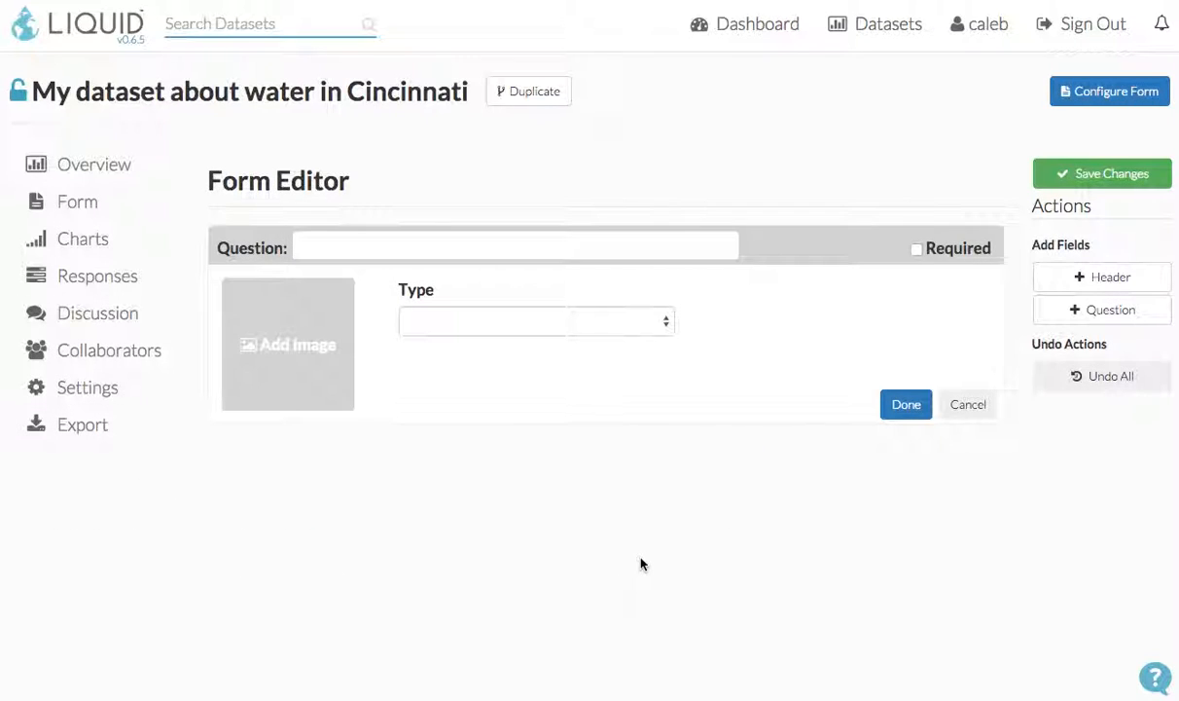
Define the form's first question as "Site #" with the Number type and make it required
left_click(357, 249)
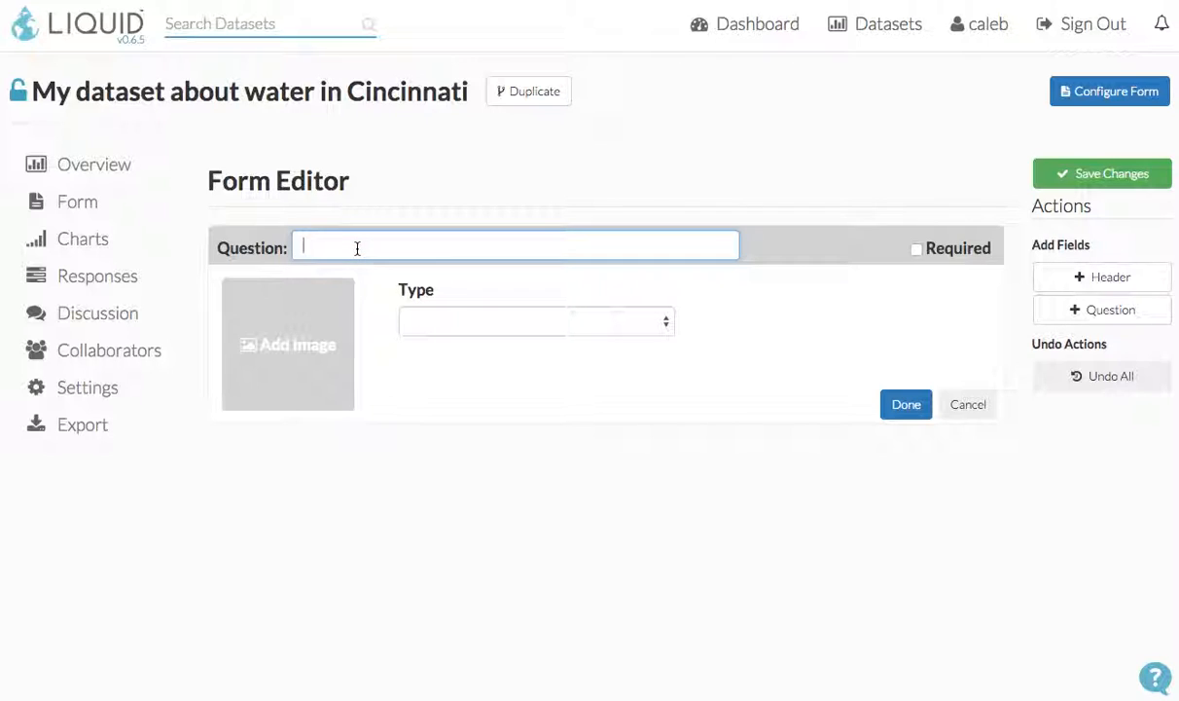
type("Site #")
left_click(525, 332)
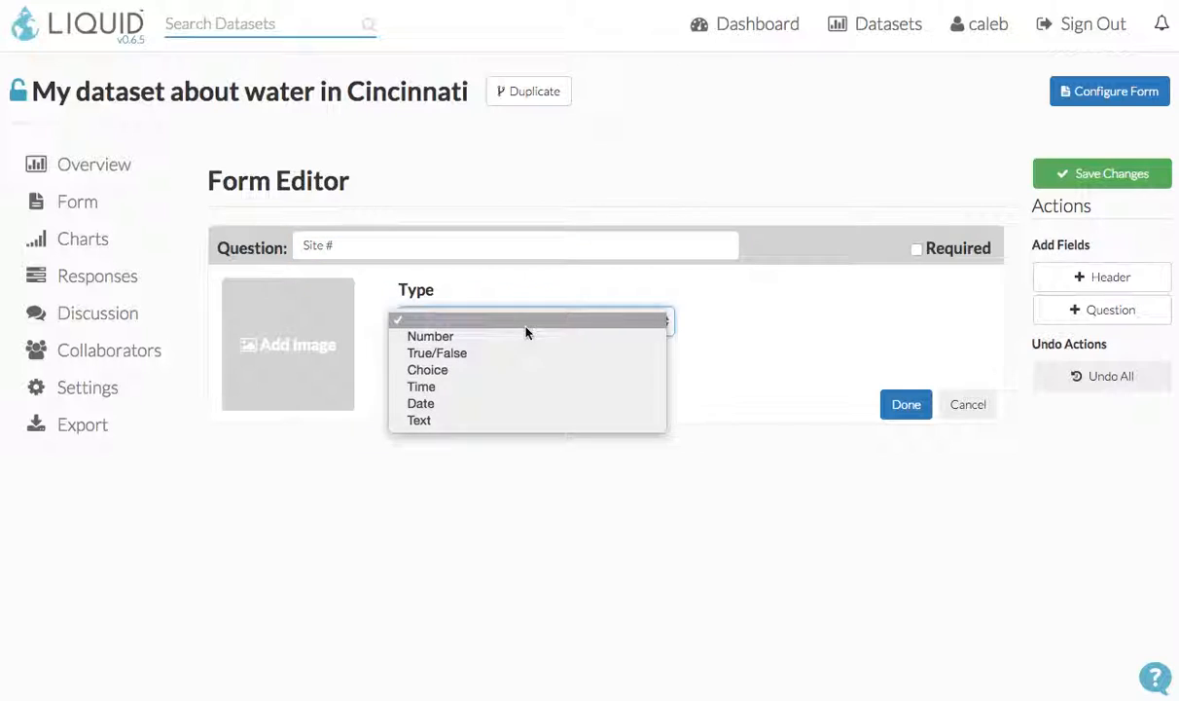
left_click(526, 336)
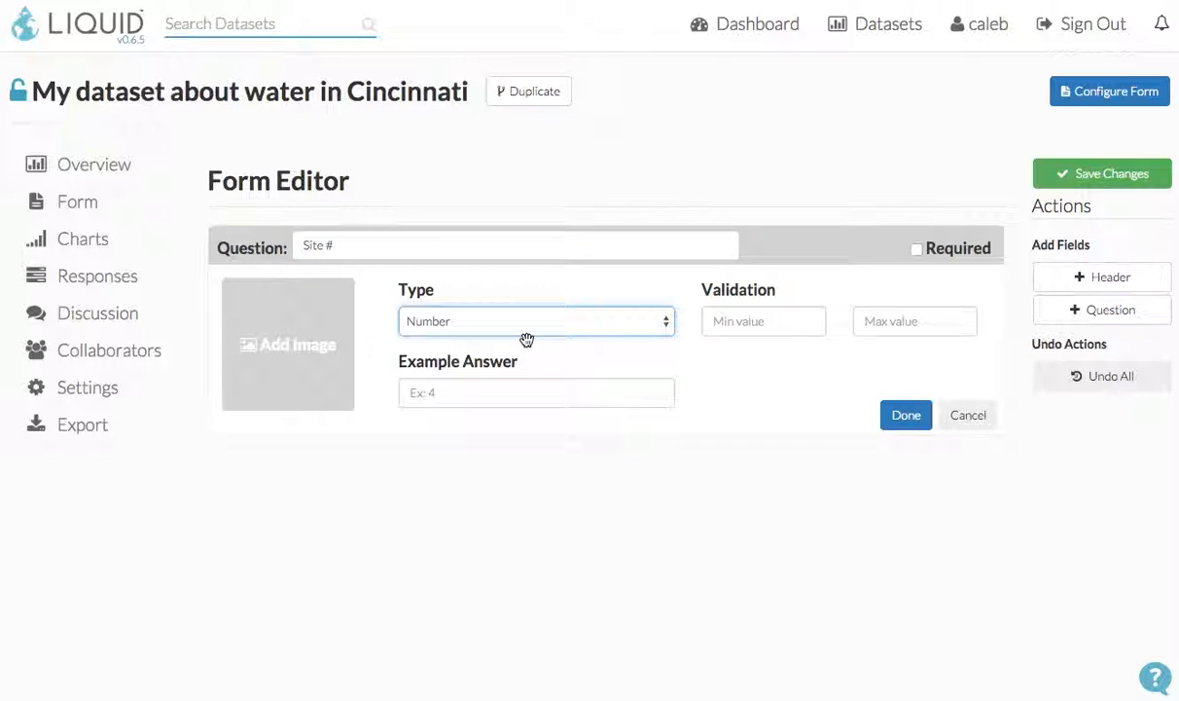
left_click(917, 249)
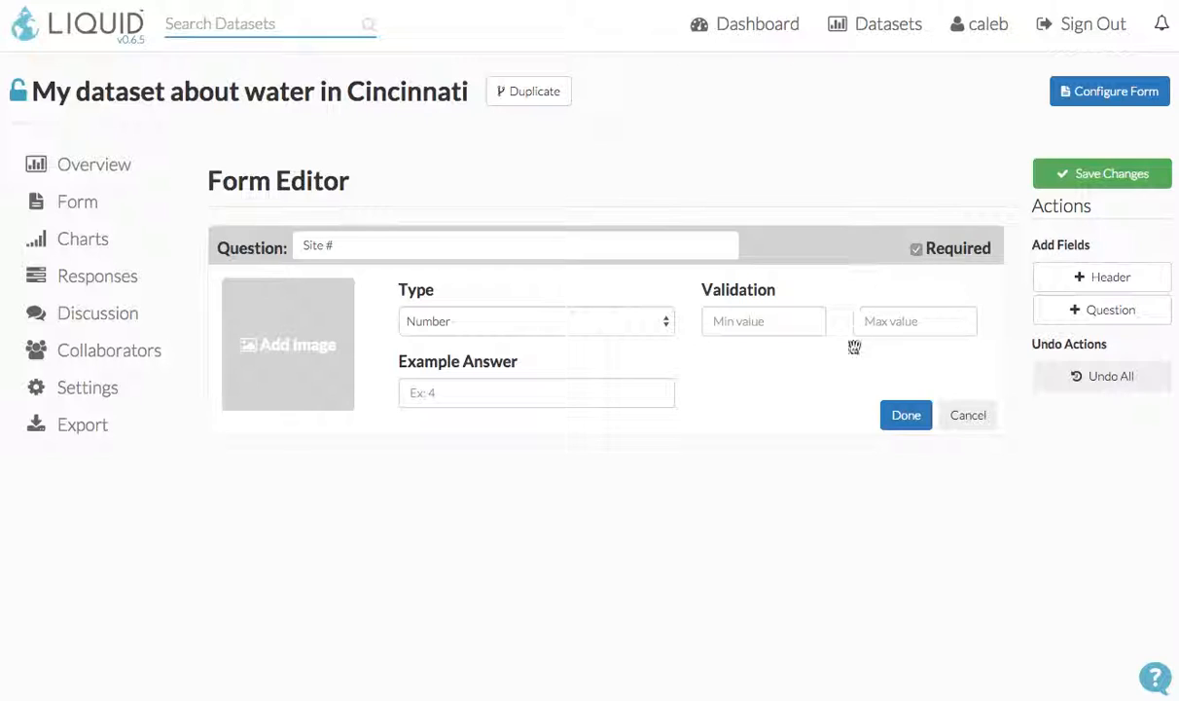
left_click(904, 416)
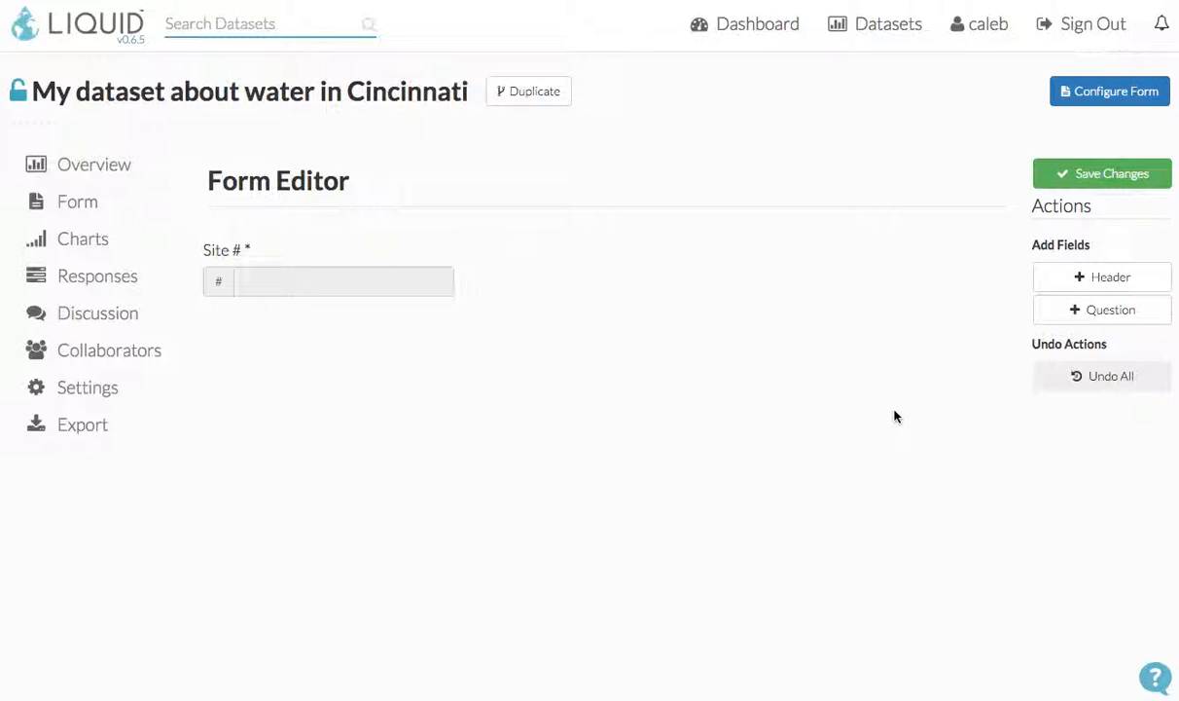
mouse_move(888, 324)
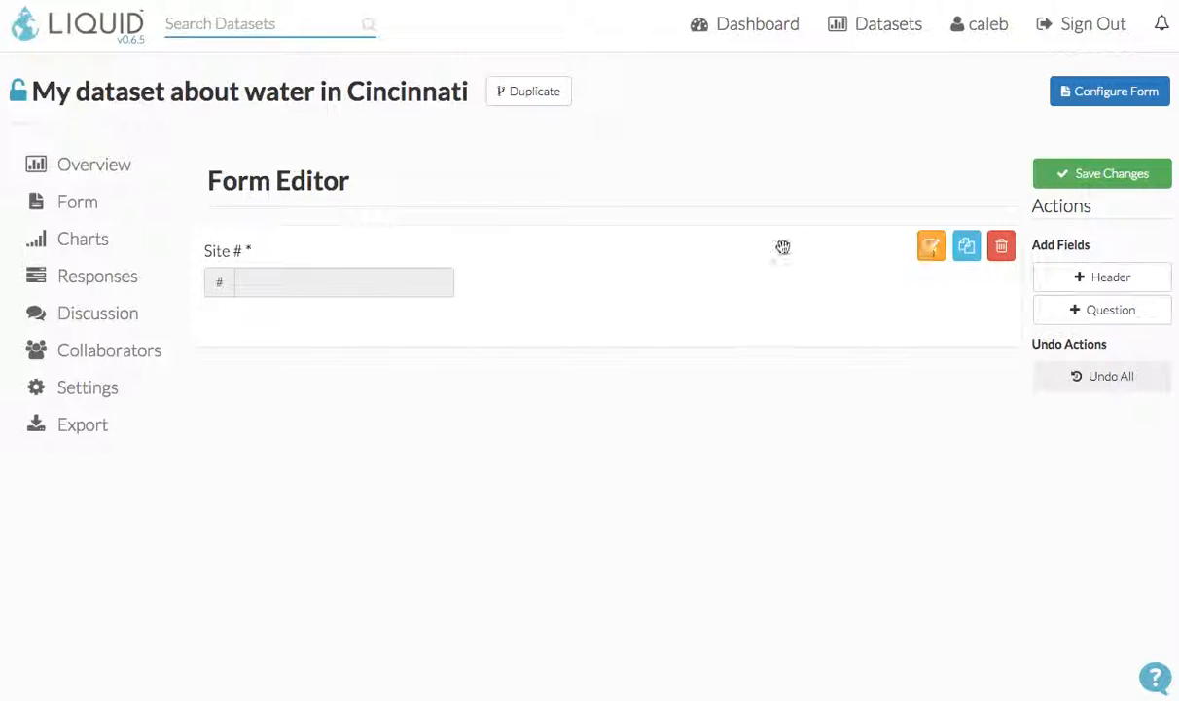
left_click(702, 267)
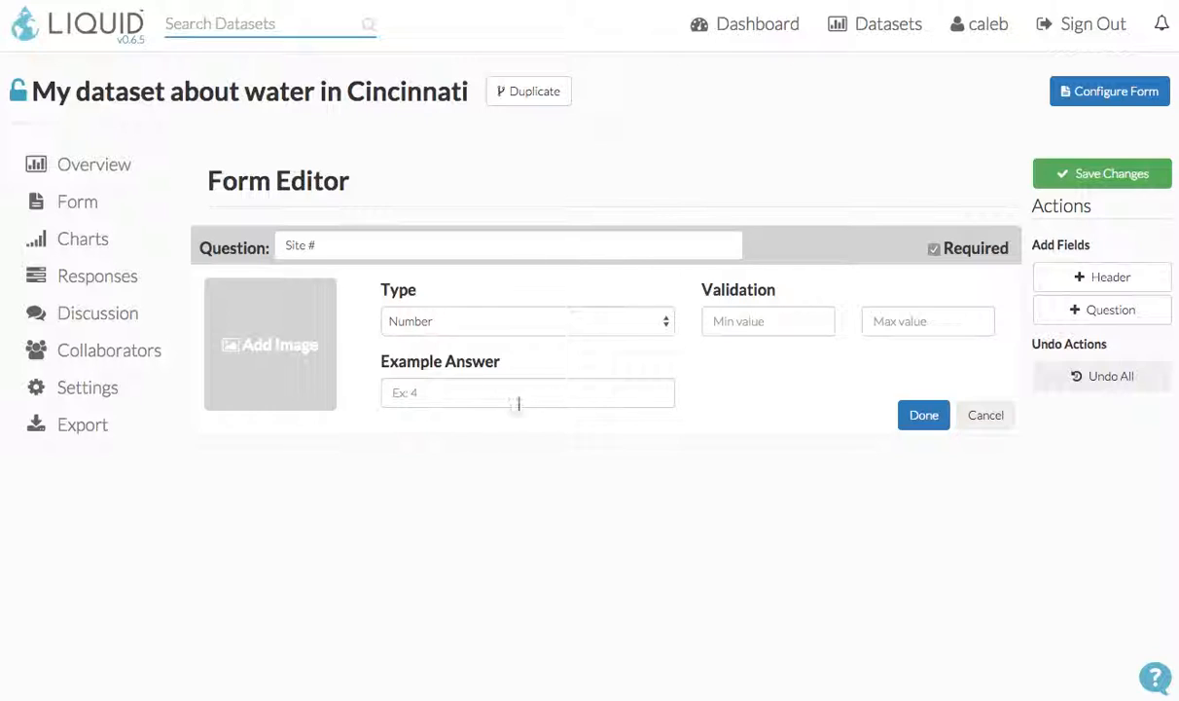
left_click(989, 415)
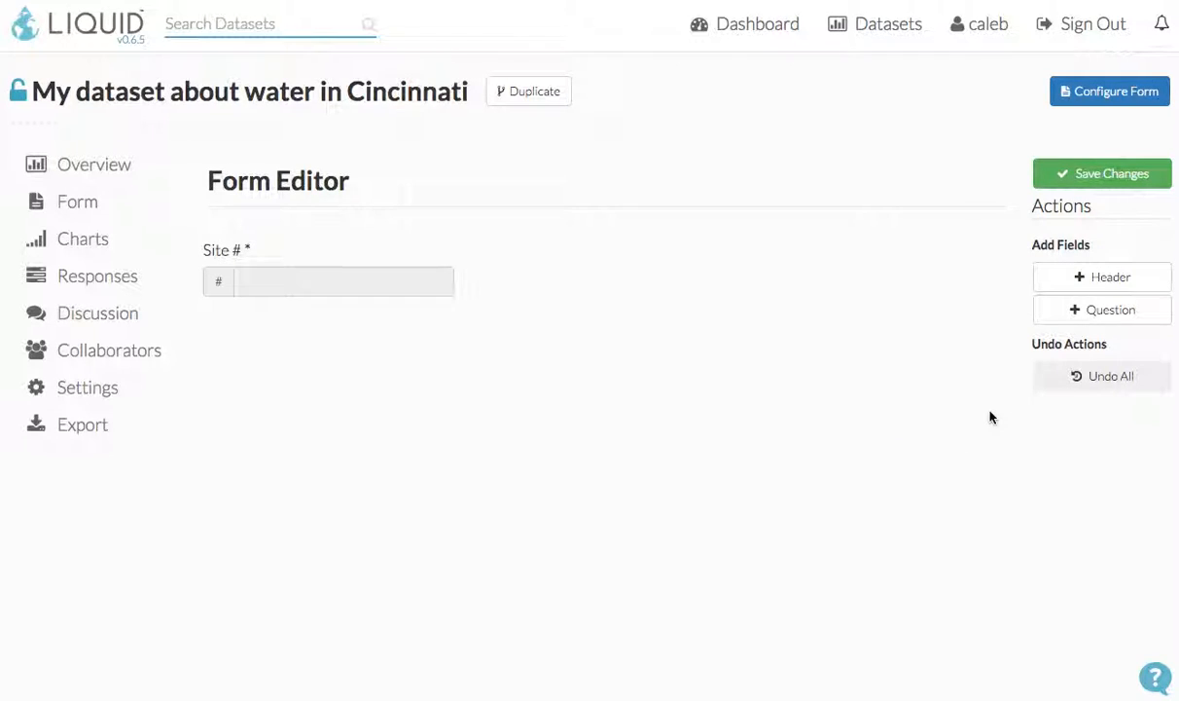
Add a required Number question named "pH" with minimum value 1 and maximum value 14, and save the form
left_click(1091, 313)
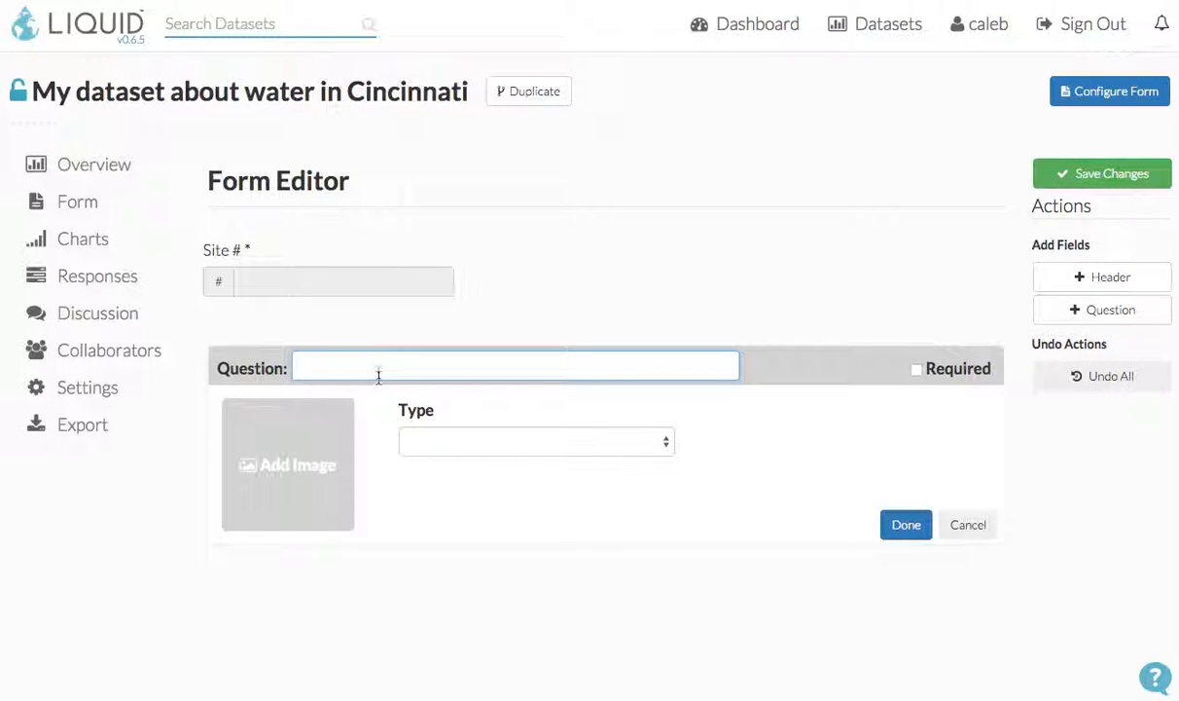
type("pH")
left_click(498, 451)
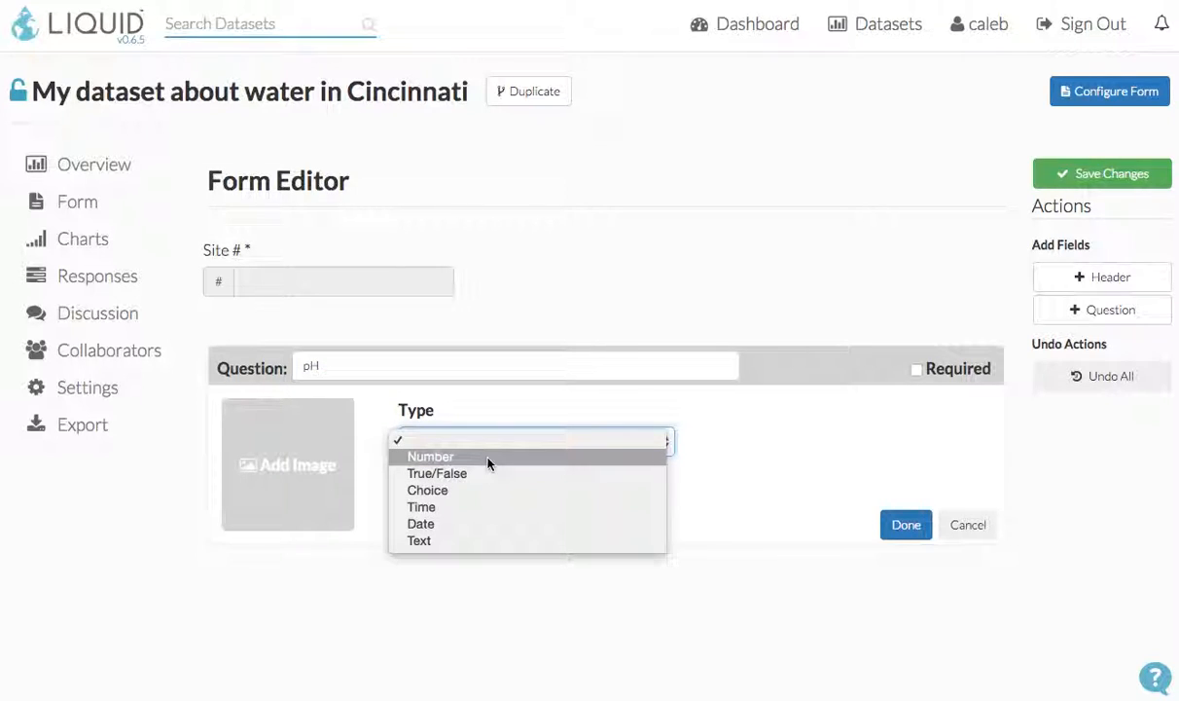
left_click(487, 457)
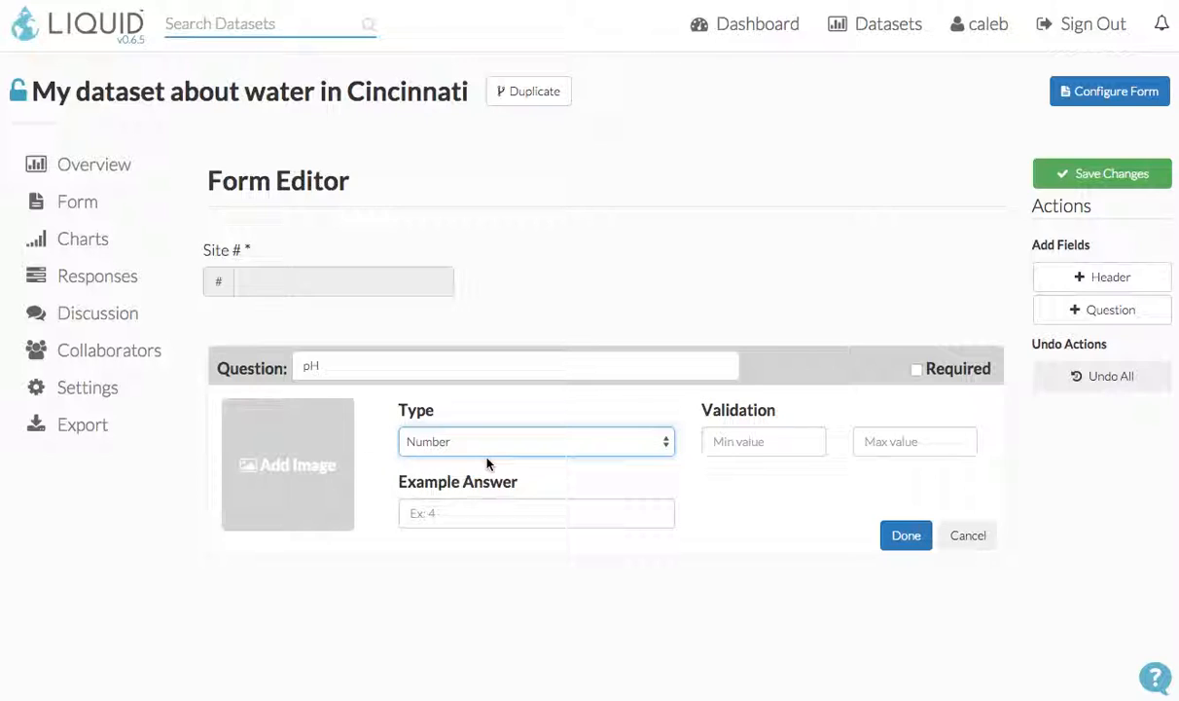
left_click(736, 445)
type("1")
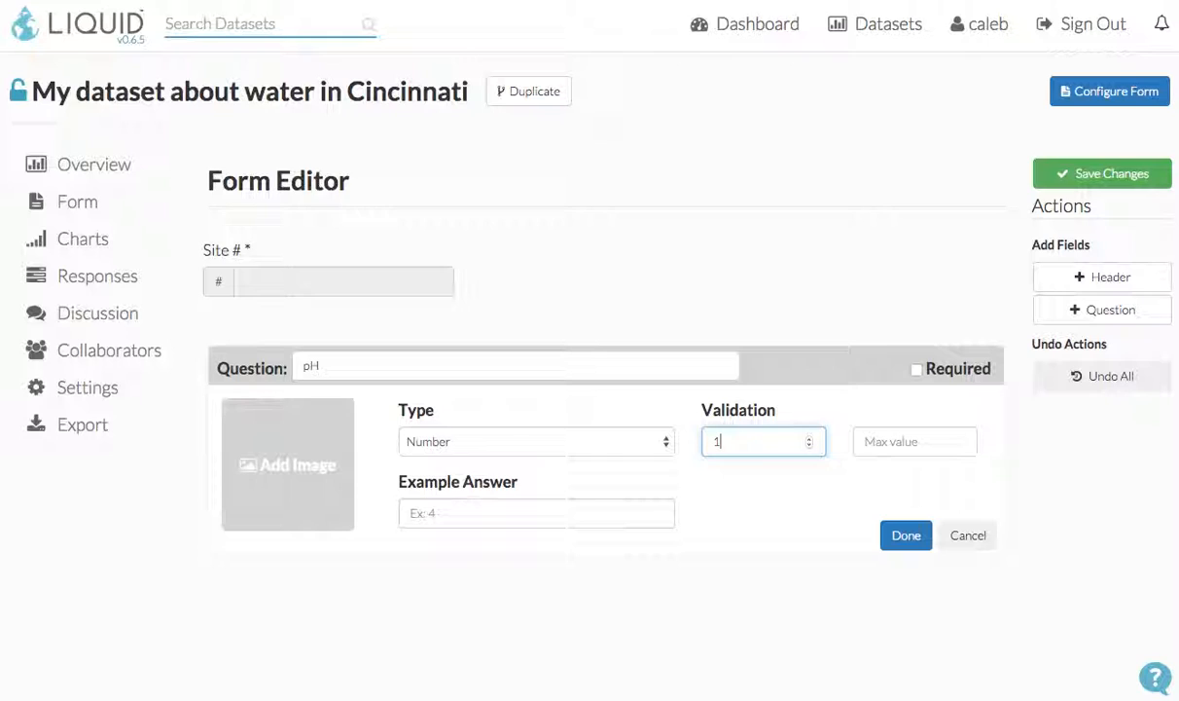
left_click(890, 444)
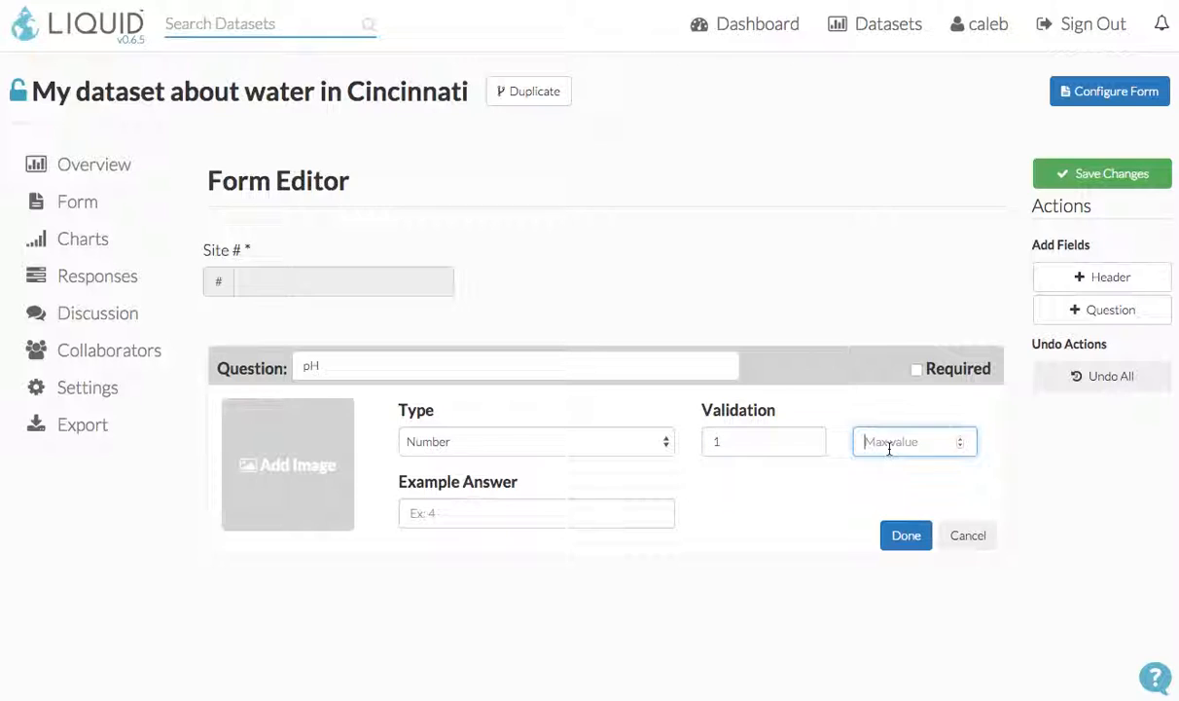
type("14")
left_click(916, 370)
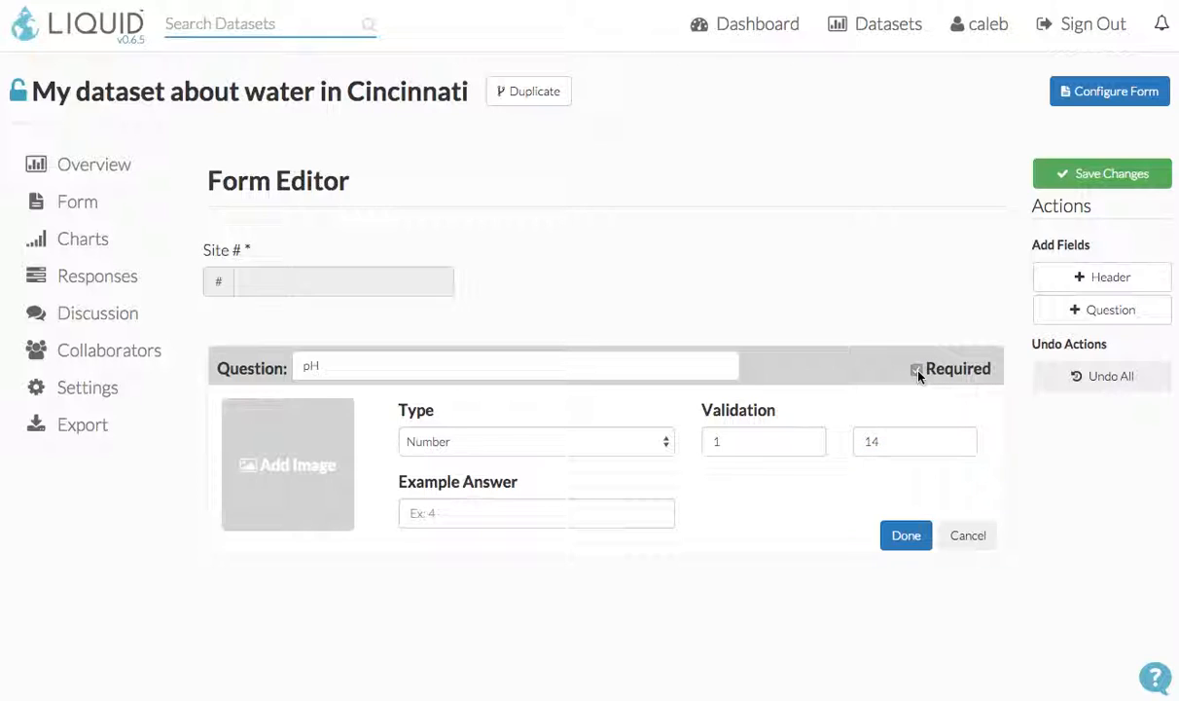
left_click(905, 534)
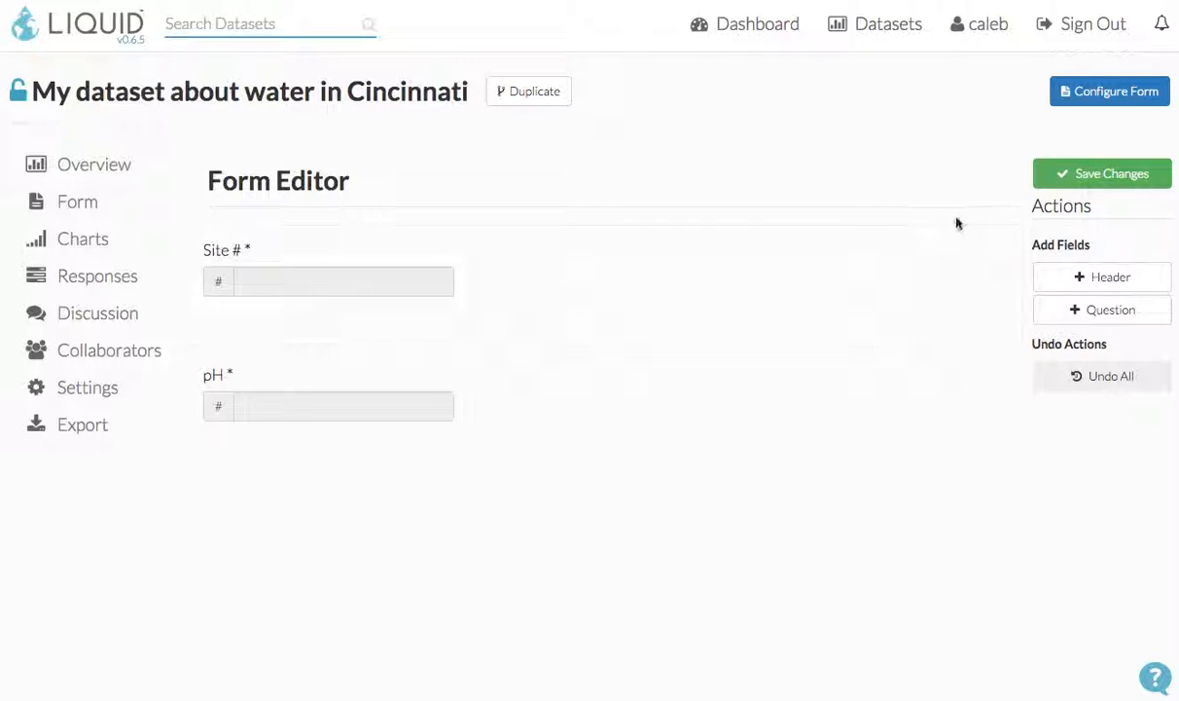
left_click(1109, 175)
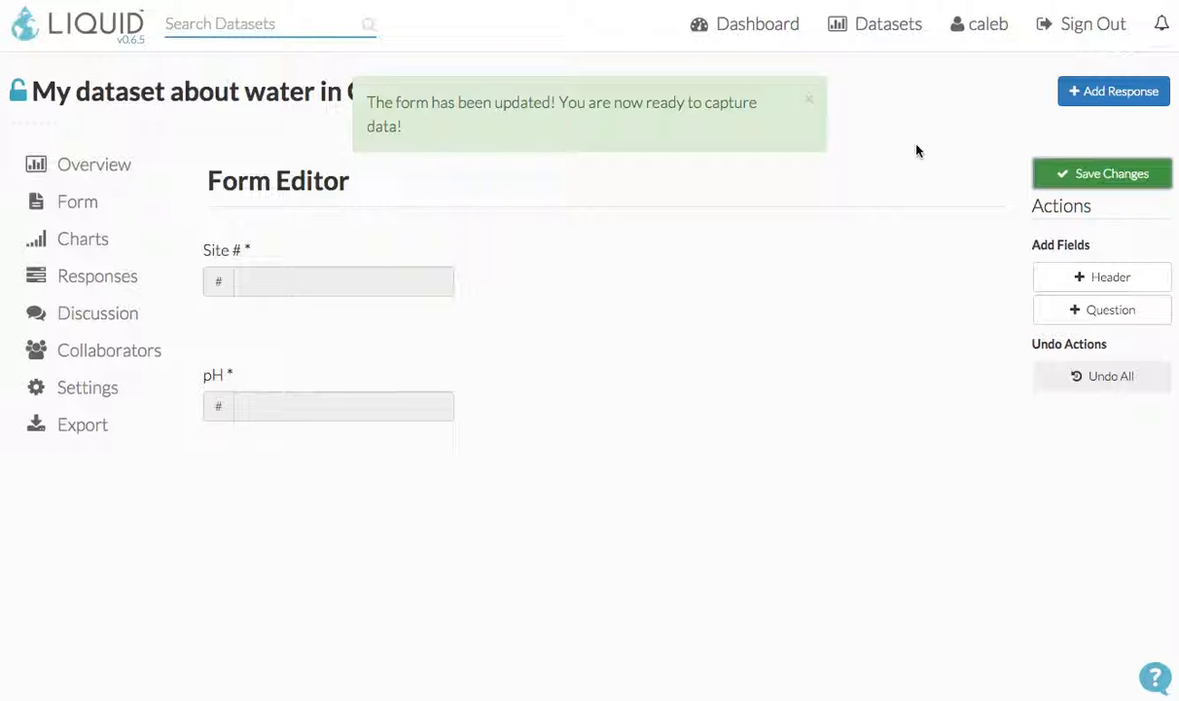
Find the colleague with the Liquid company e-mail and add them to the dataset as a collaborator with Full access
left_click(102, 353)
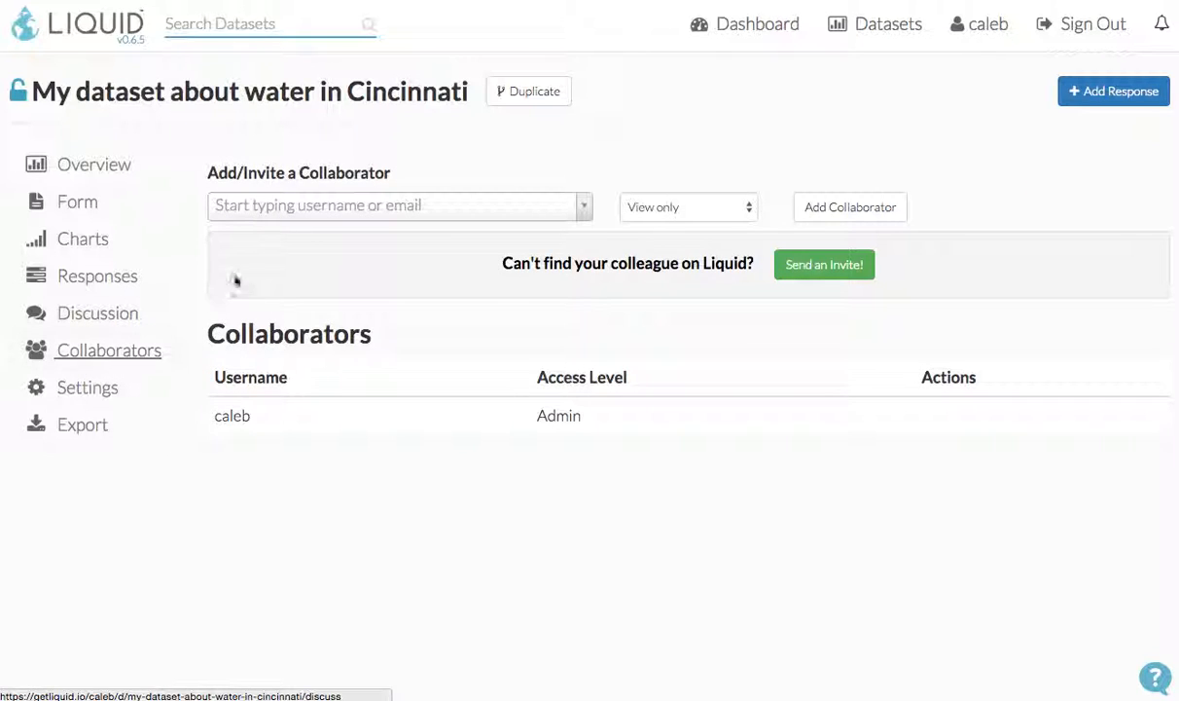
left_click(263, 213)
type("jacob")
left_click(265, 305)
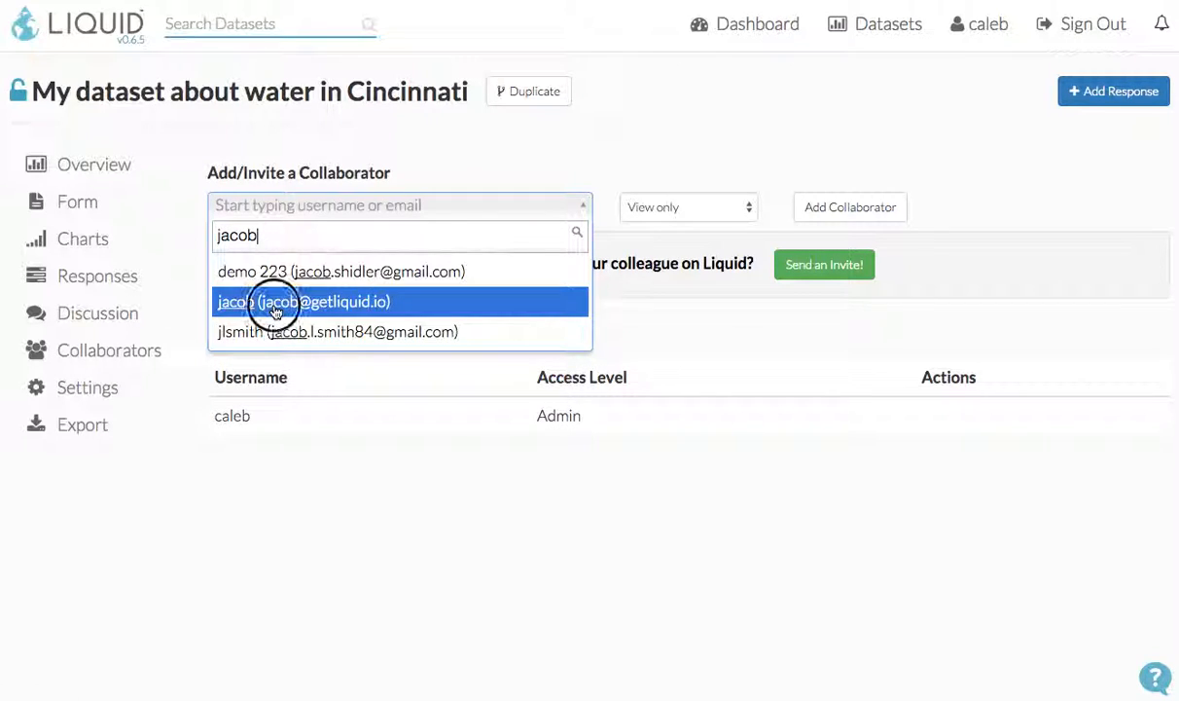
left_click(700, 214)
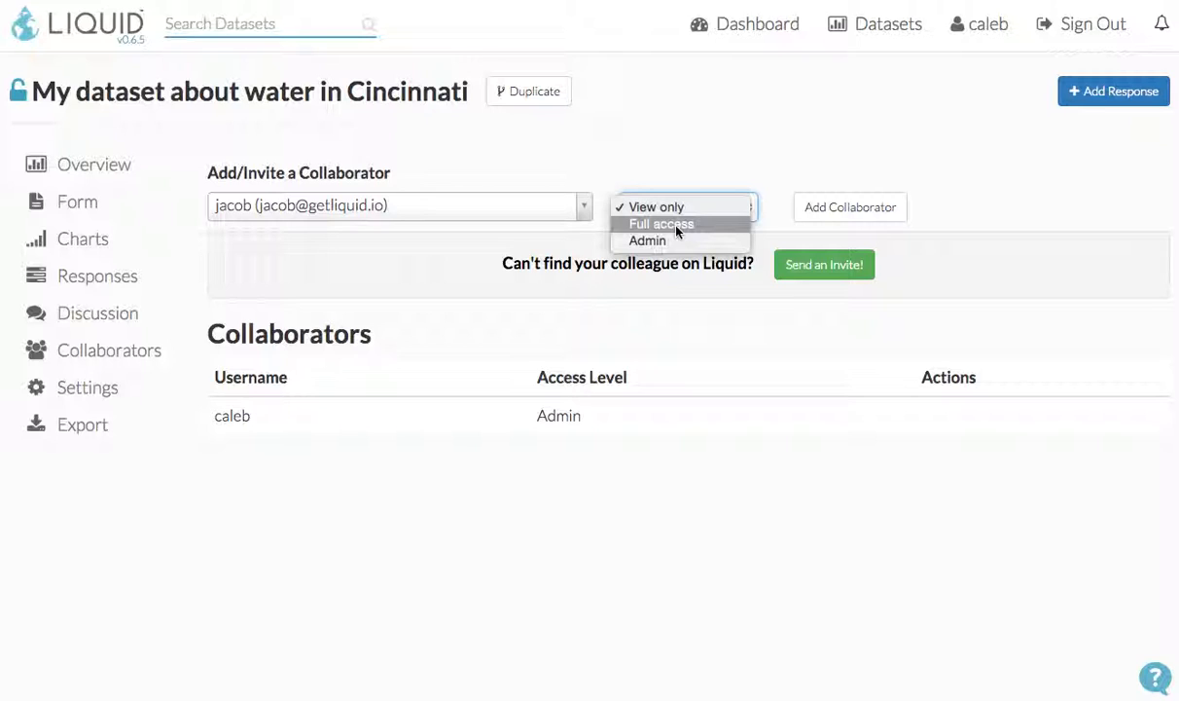
left_click(678, 229)
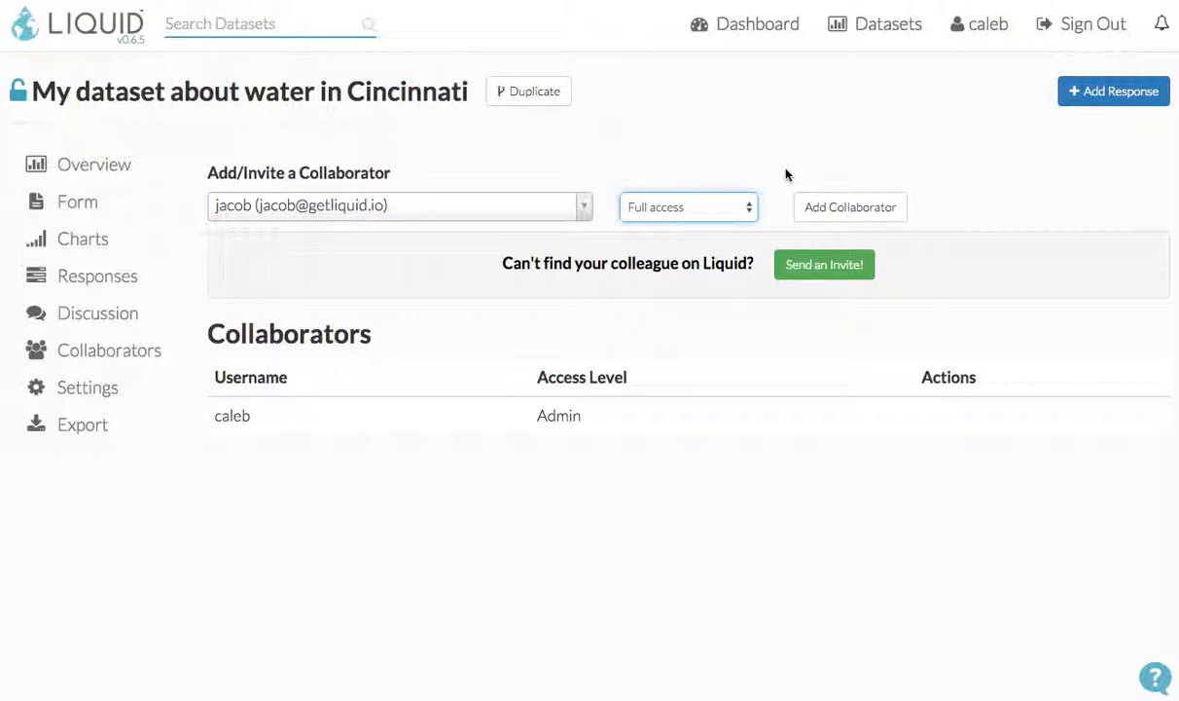
left_click(820, 211)
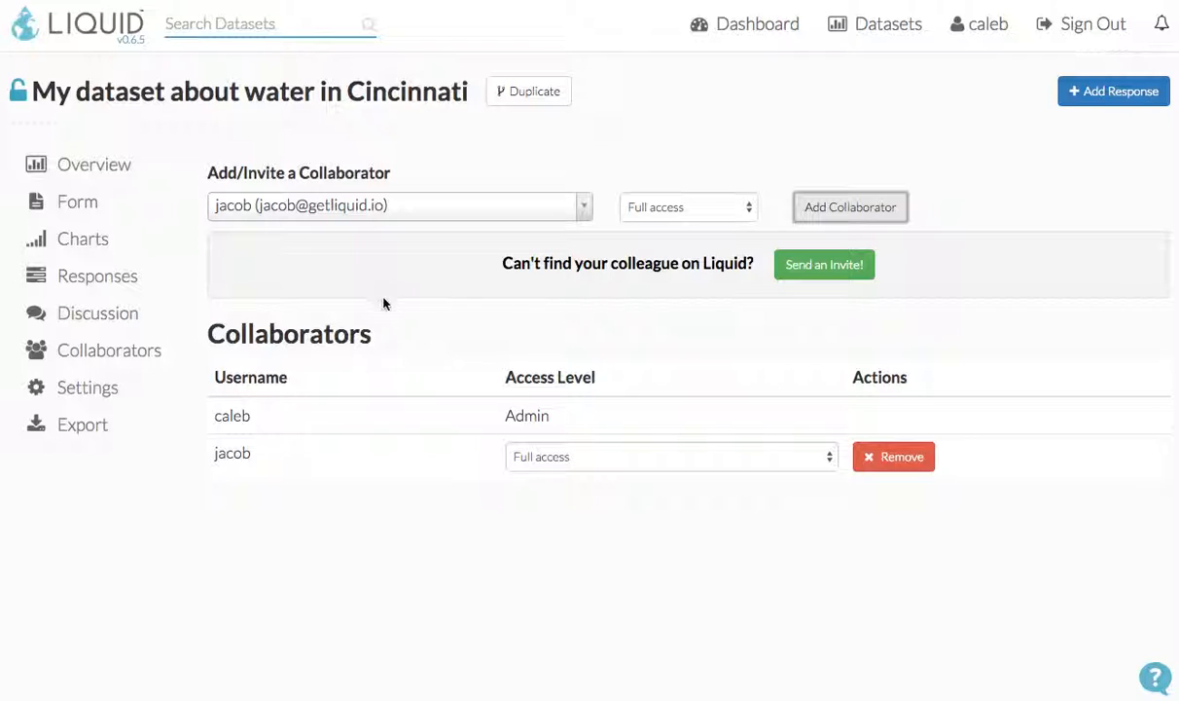
Add a chart to the dataset that plots pH changes over time, with a separate series for each Site #
left_click(82, 243)
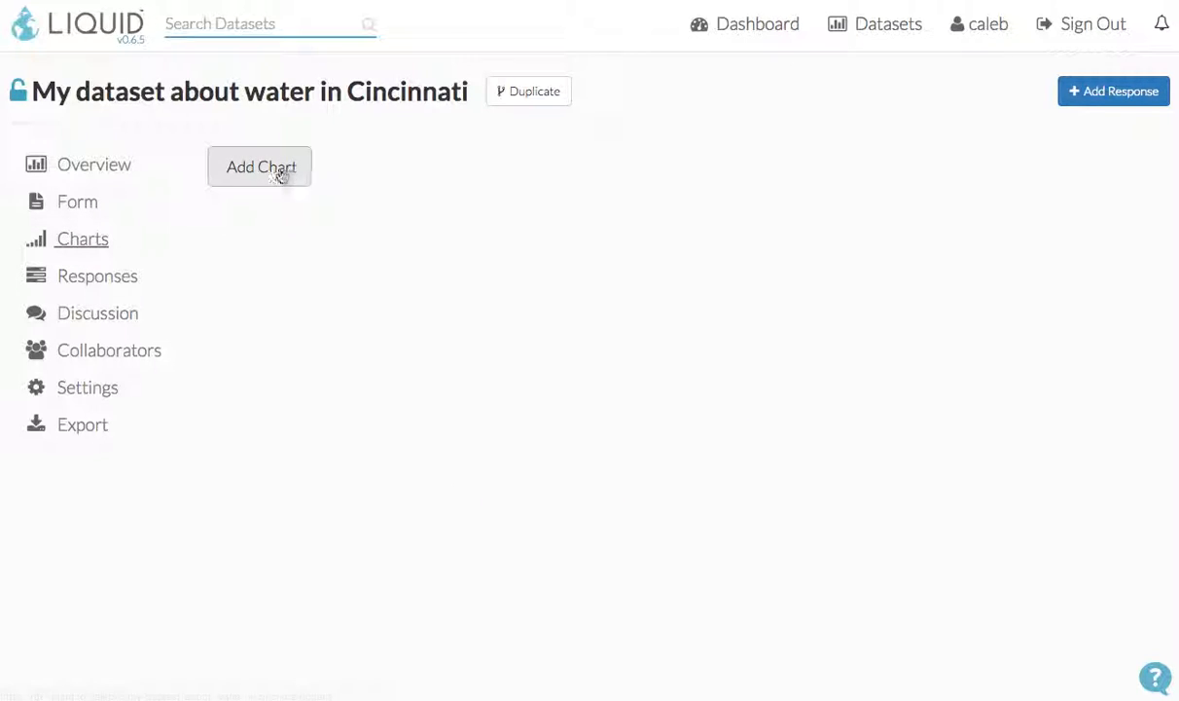
left_click(279, 172)
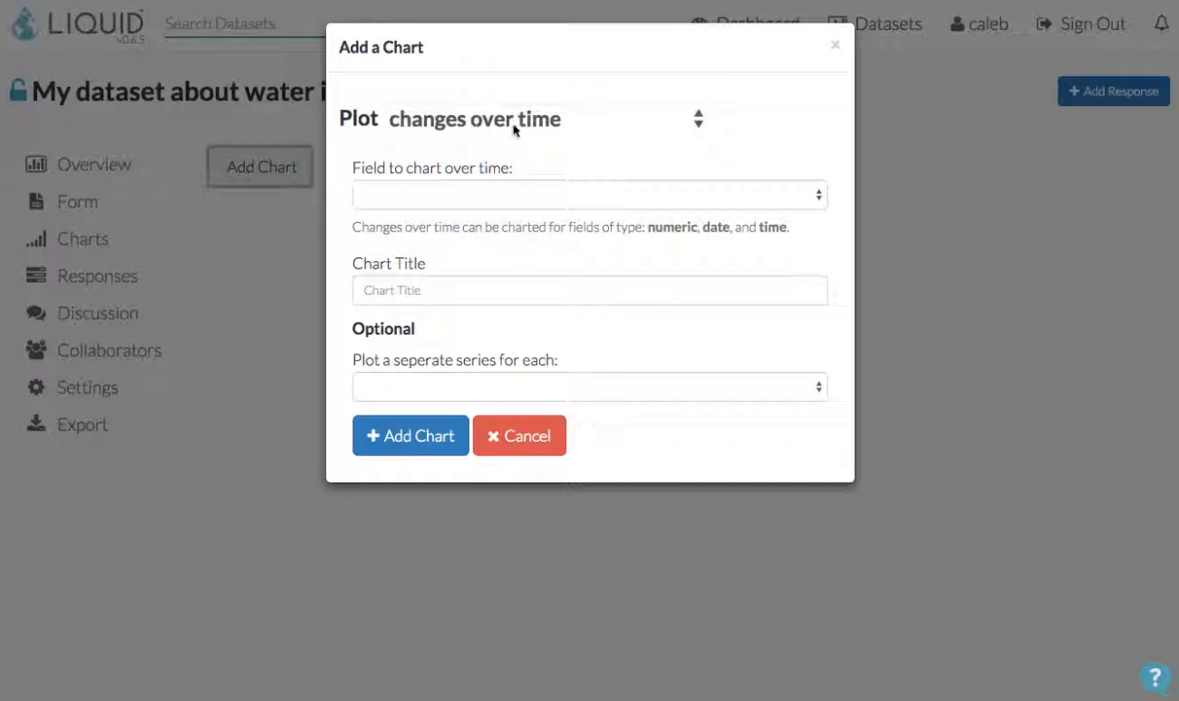
left_click(562, 198)
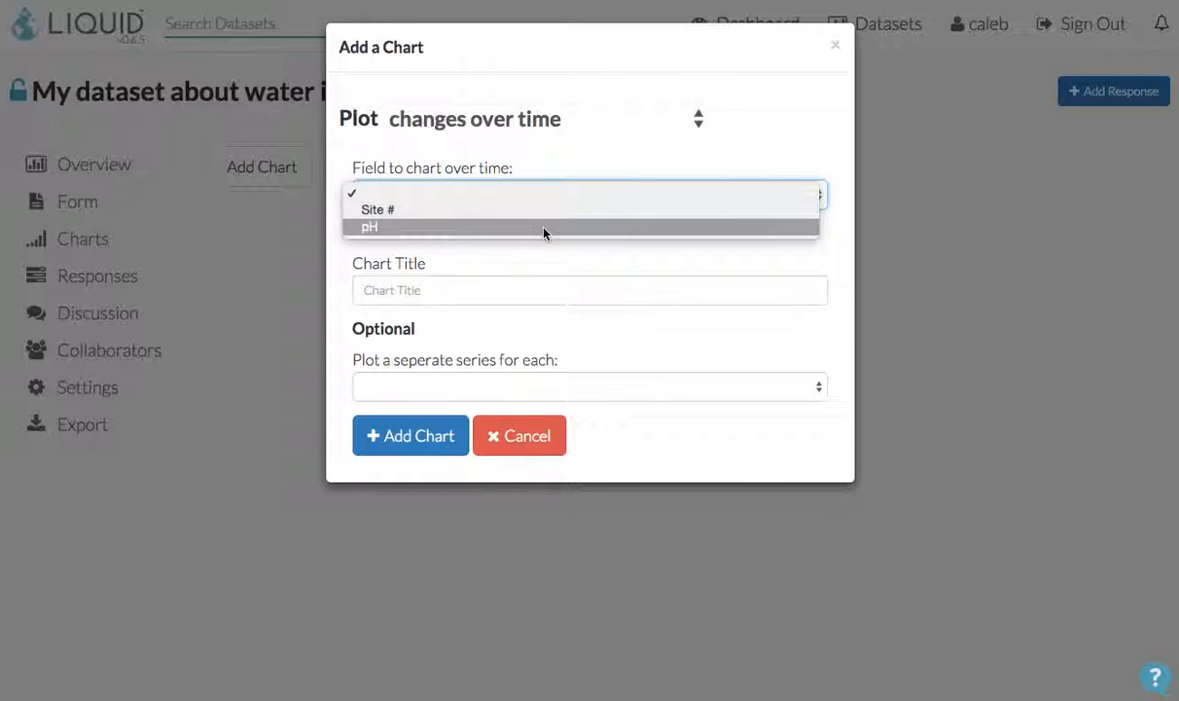
left_click(545, 230)
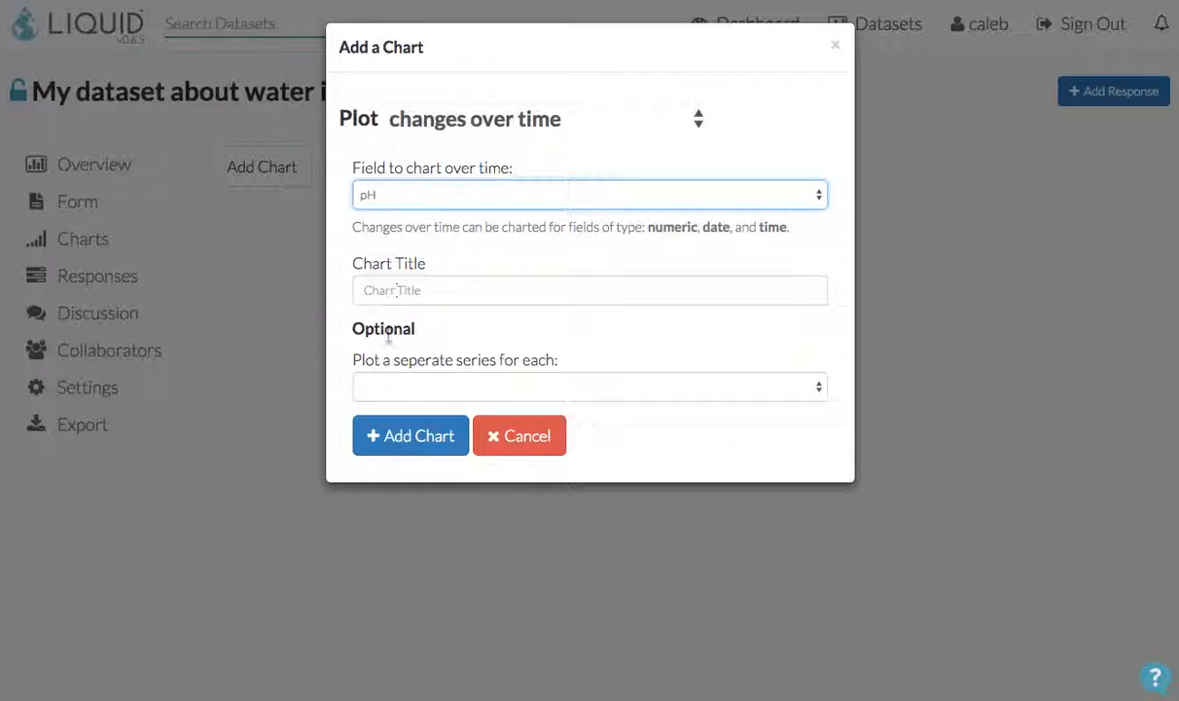
left_click(434, 387)
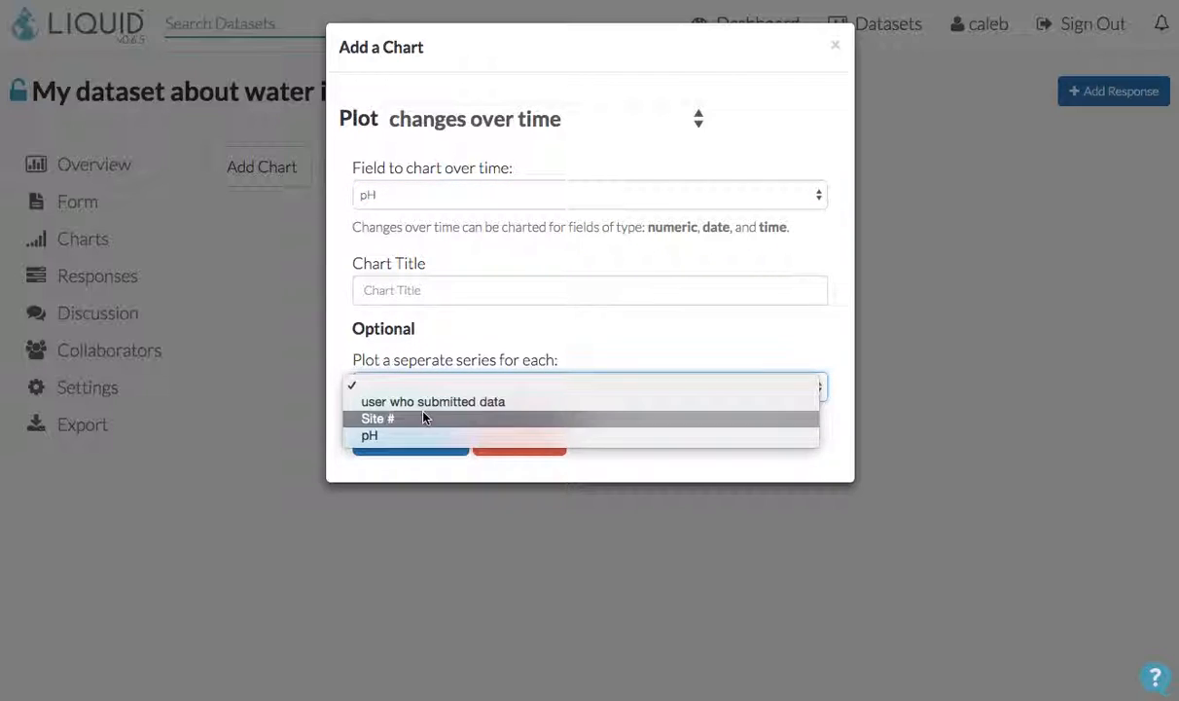
left_click(395, 420)
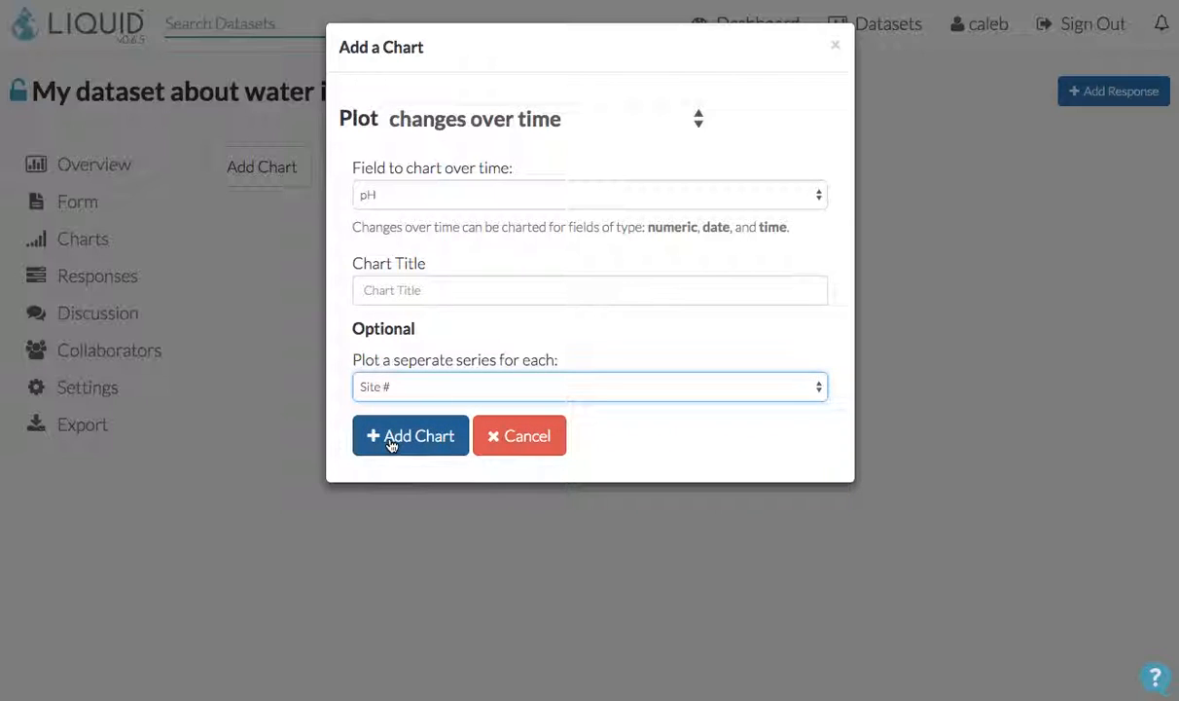
left_click(391, 443)
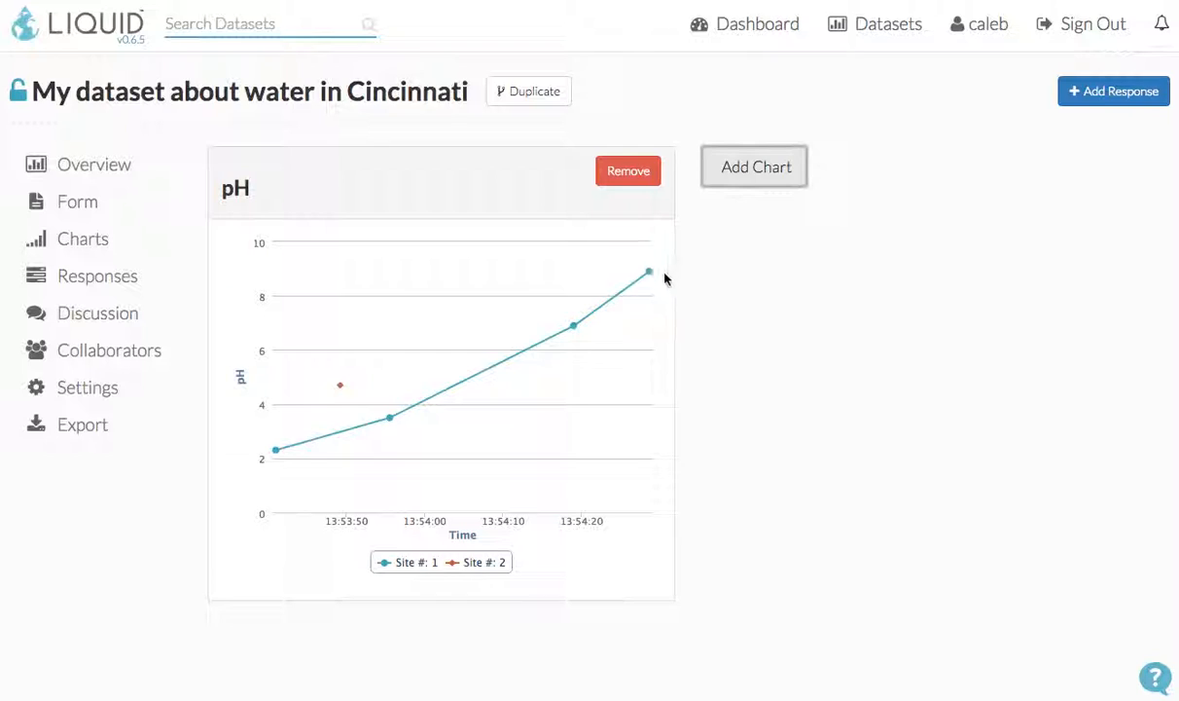
Open the response behind the chart's latest Site # 1 point and post the comment "that seems a little high. are you sure about that pH value?"
mouse_move(650, 276)
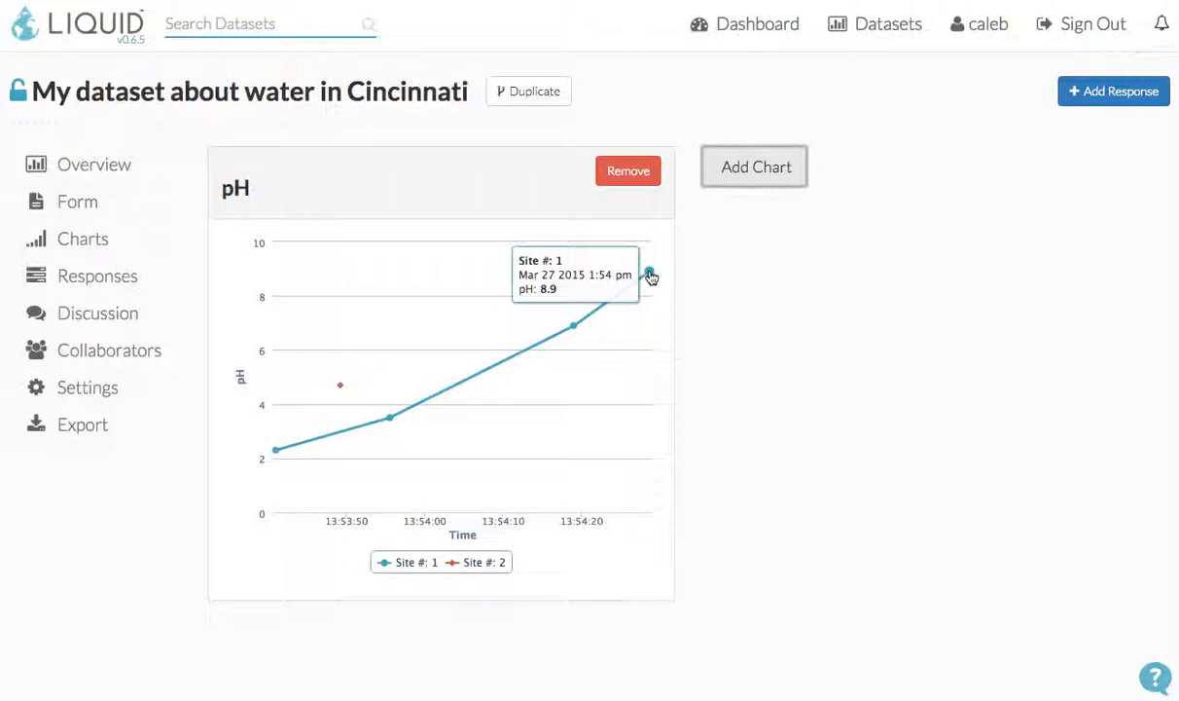
left_click(650, 275)
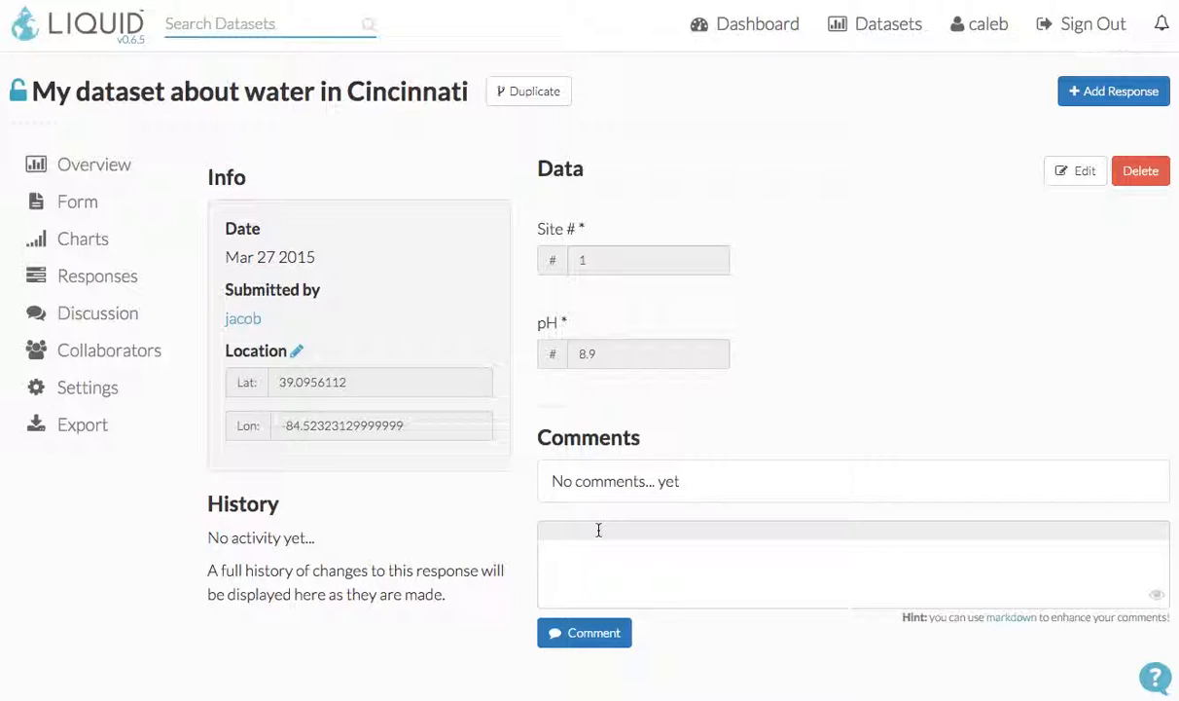
type("that seems a little high. ")
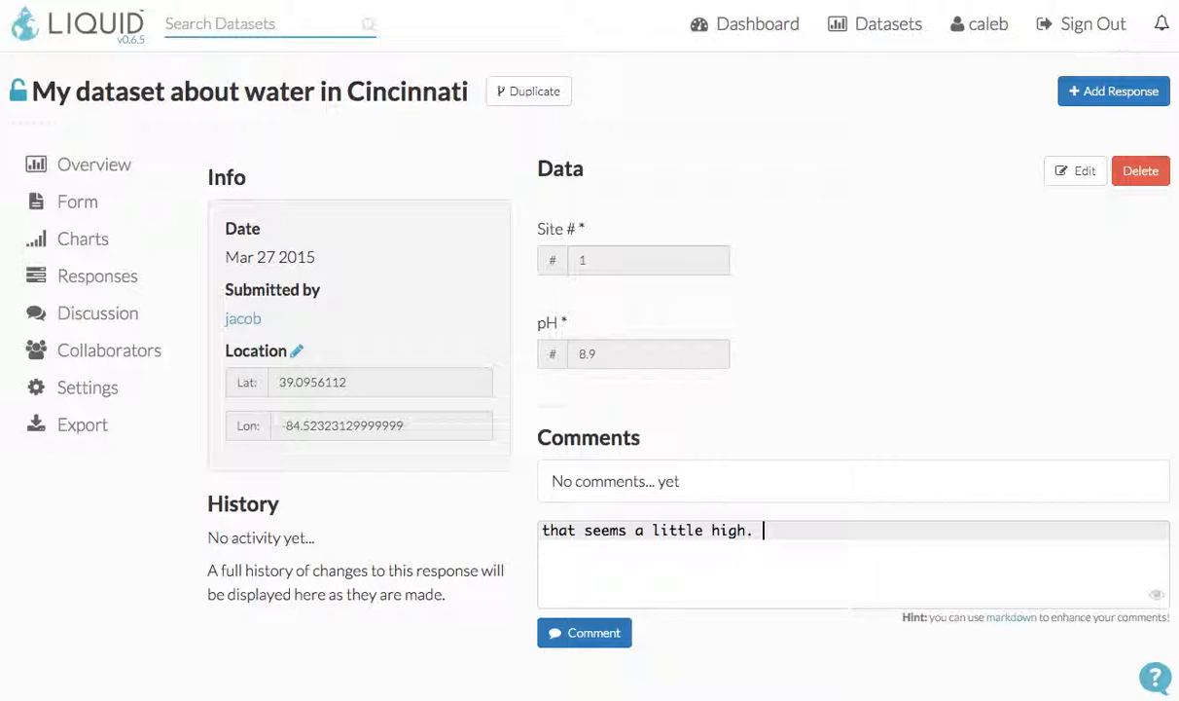
type("are you sure?")
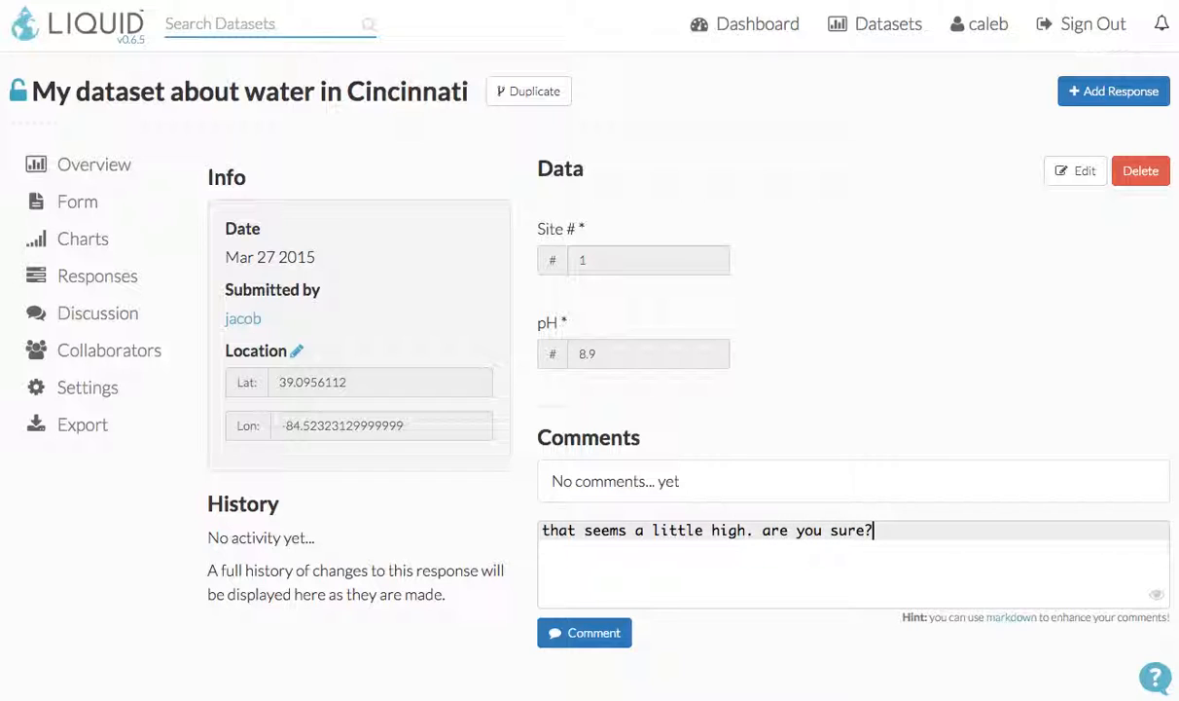
key("BackSpace")
key("BackSpace")
type("about t")
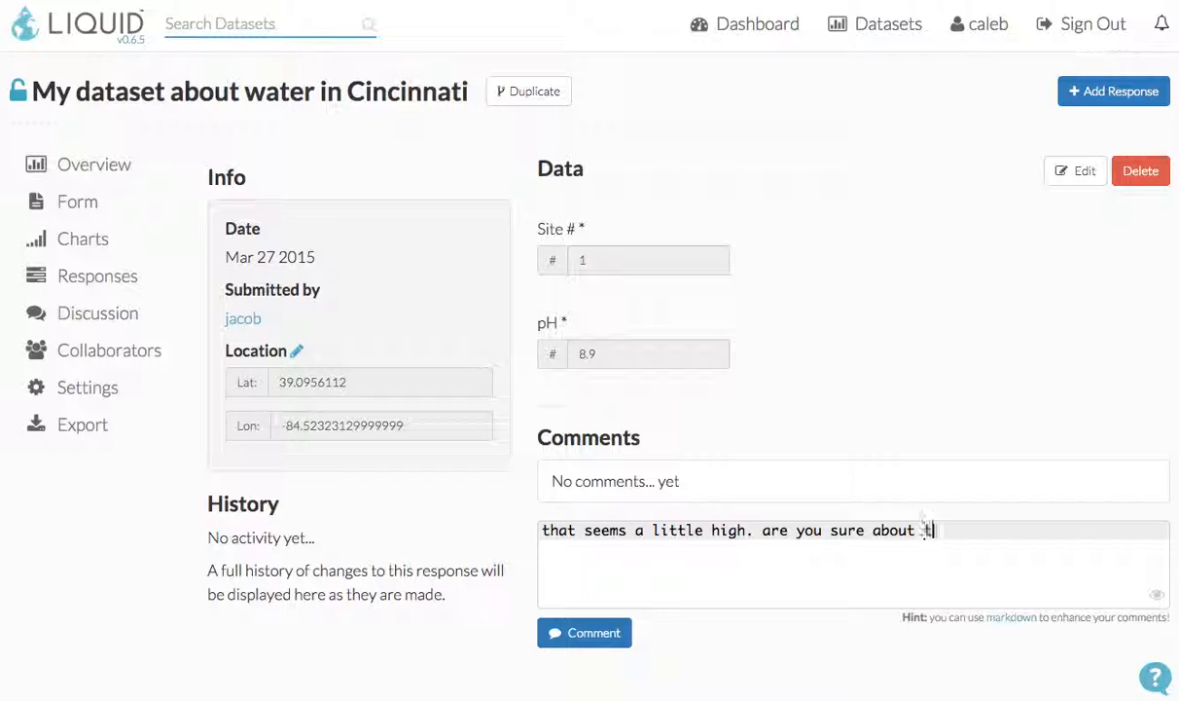
type("hat pH value?")
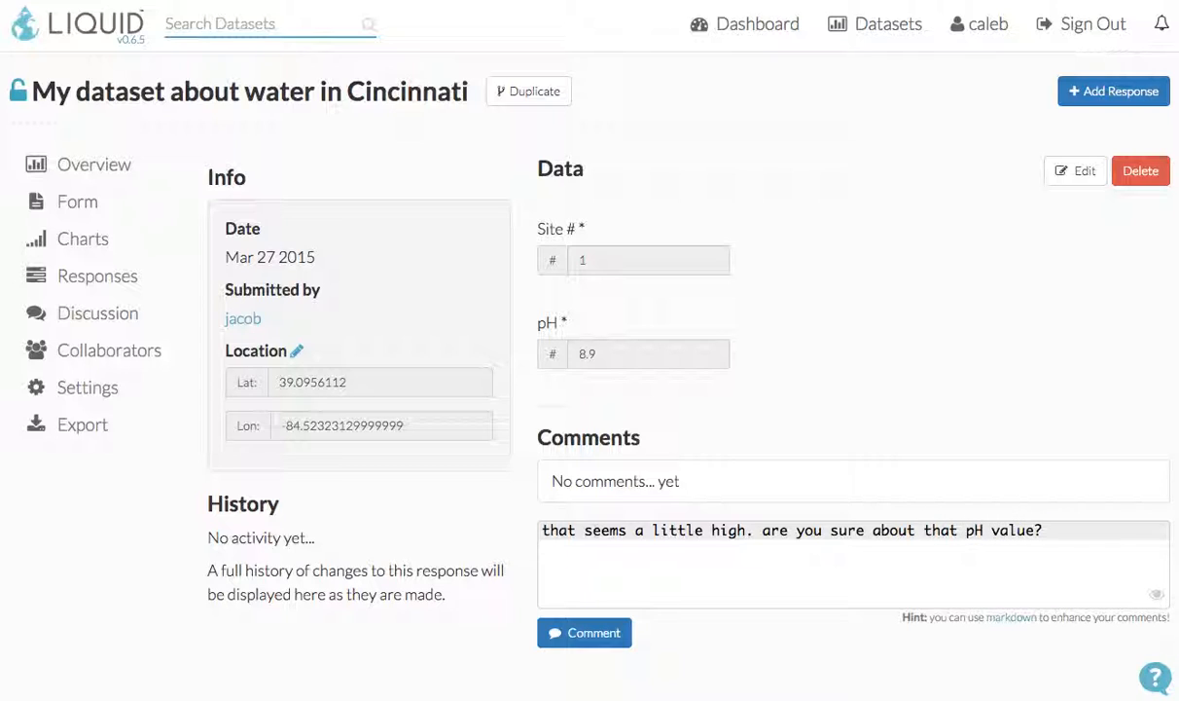
left_click(578, 634)
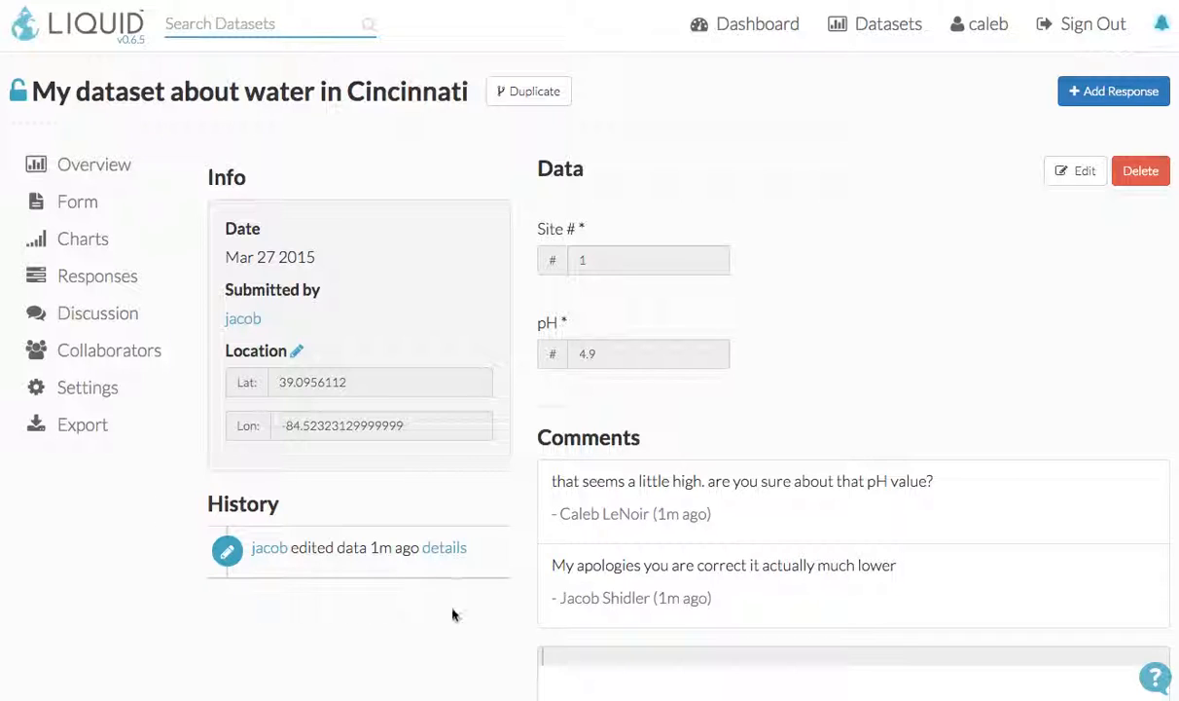
Review the before and after values of the collaborator's edit in the response's history, and close the change details
left_click(447, 551)
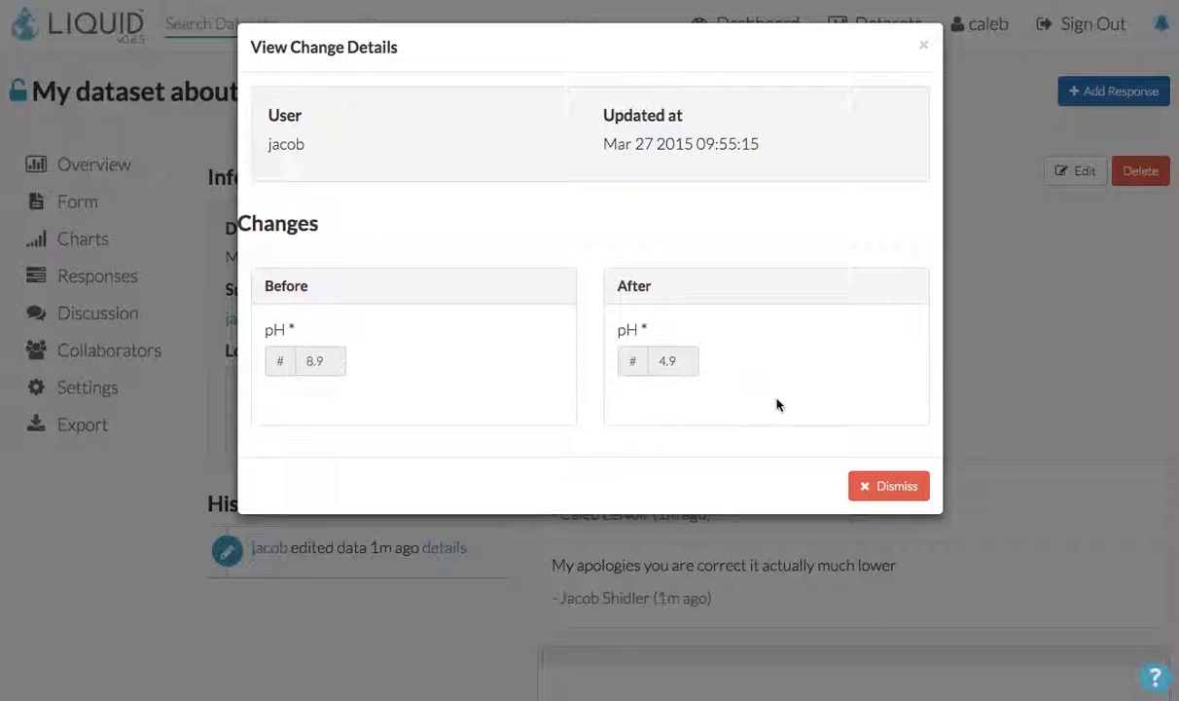
left_click(869, 486)
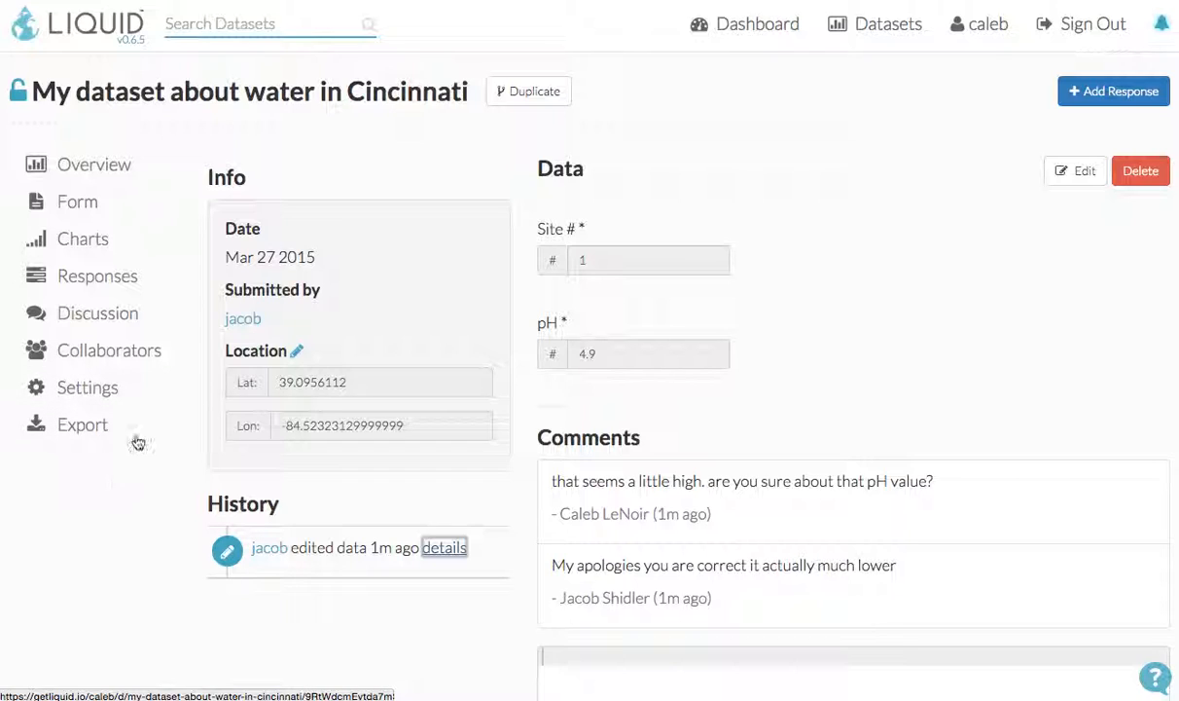
Go to the account's dashboard and find the download link for the Android app
left_click(745, 37)
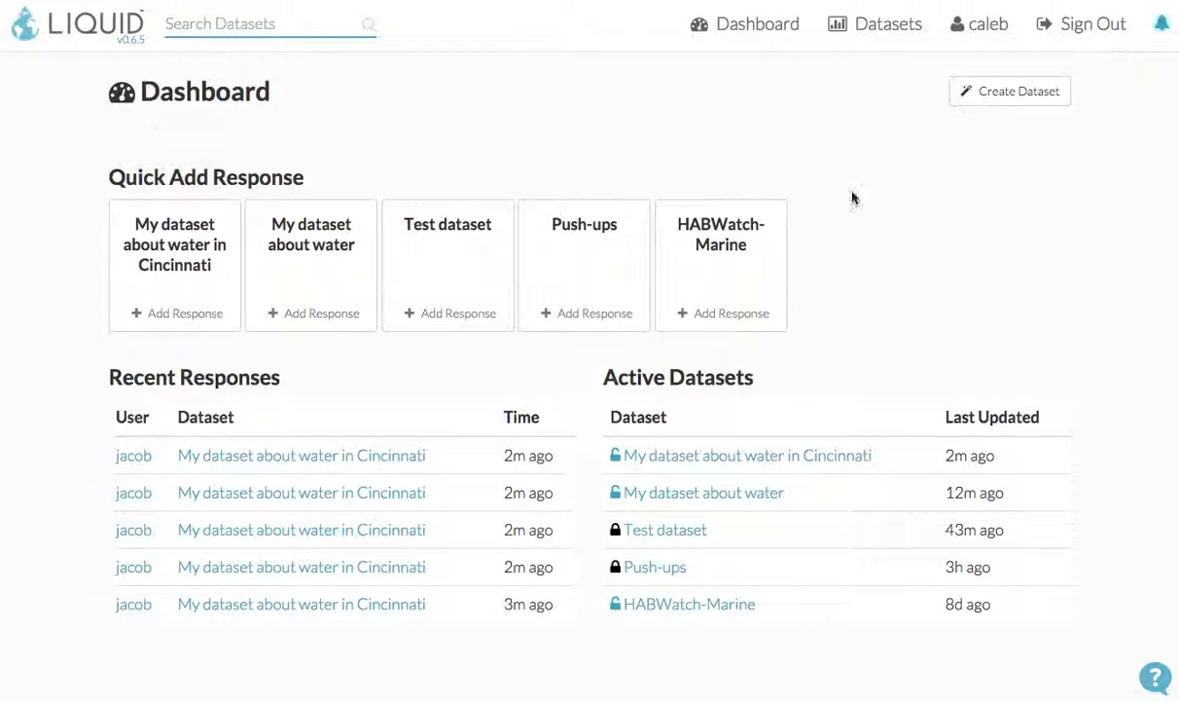
scroll(845, 193, "down", 2)
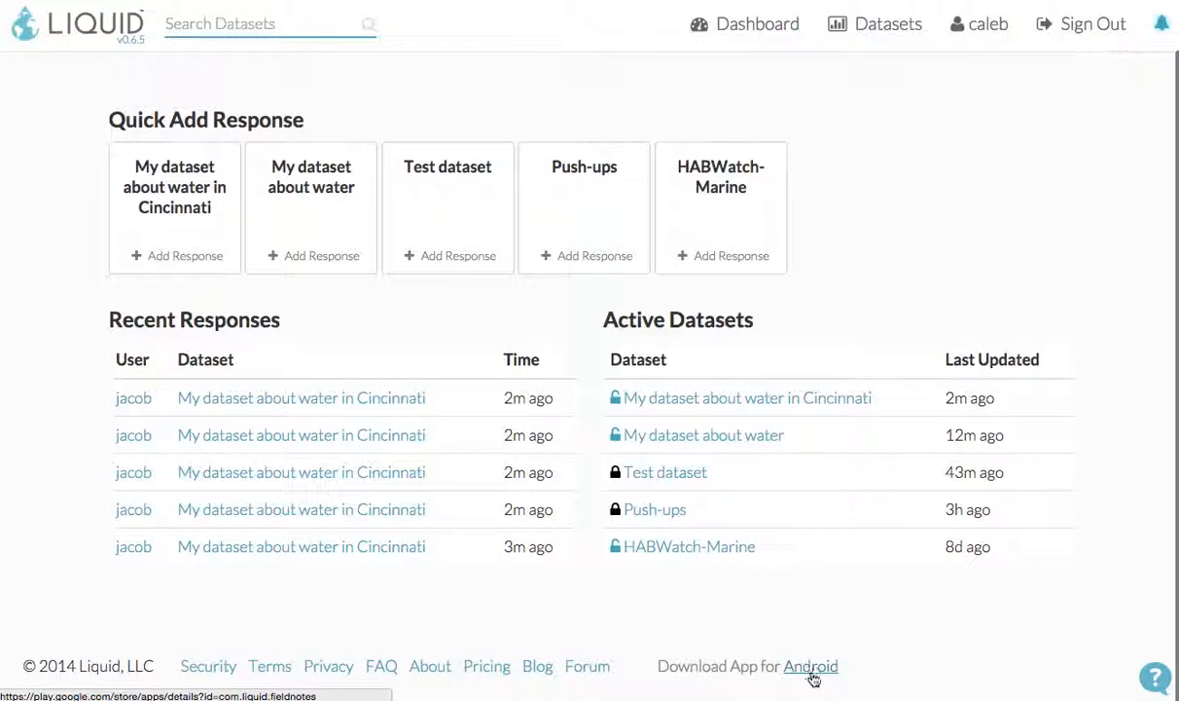
mouse_move(814, 676)
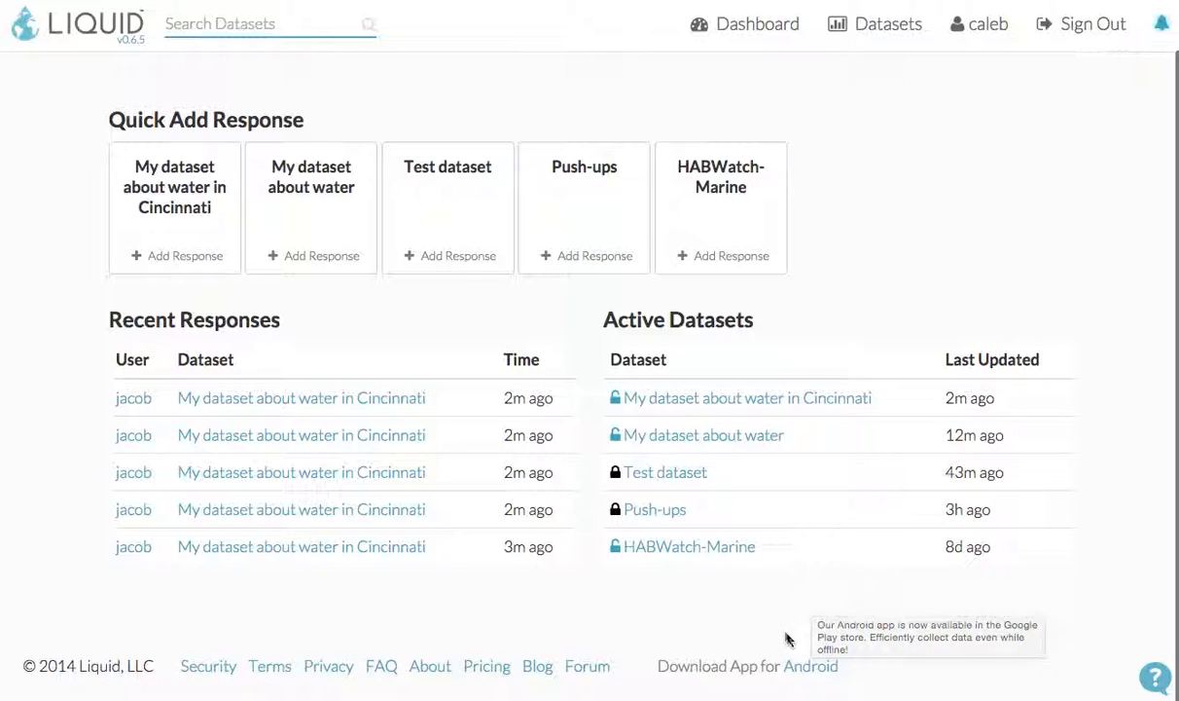